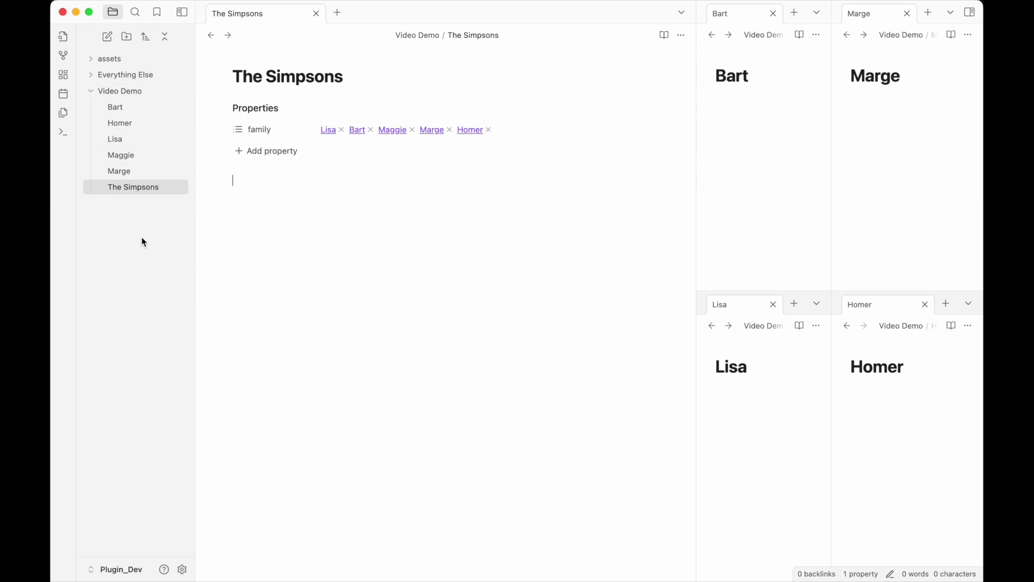
- Create a new canvas based on The Simpsons note
click(683, 35)
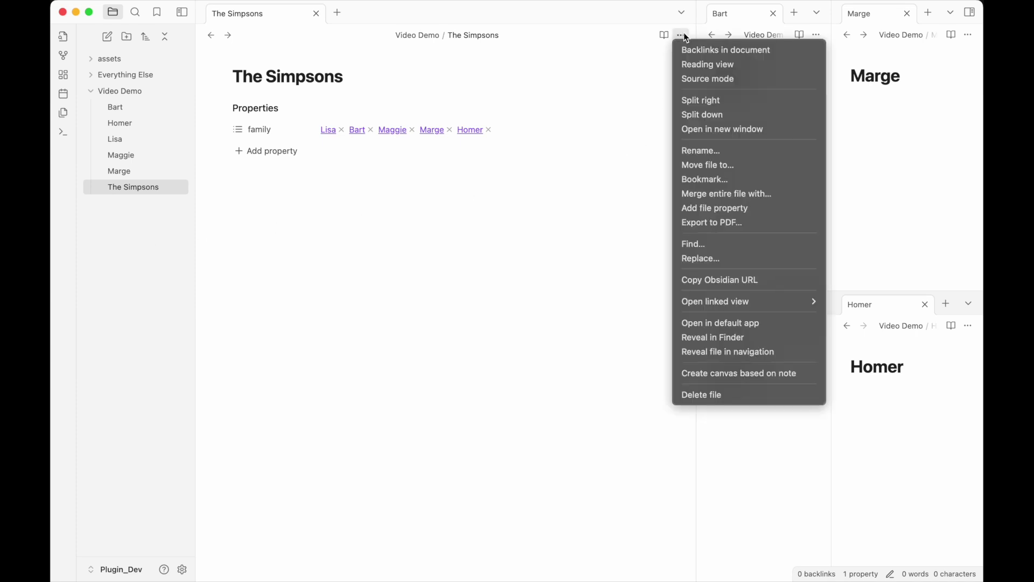
click(747, 377)
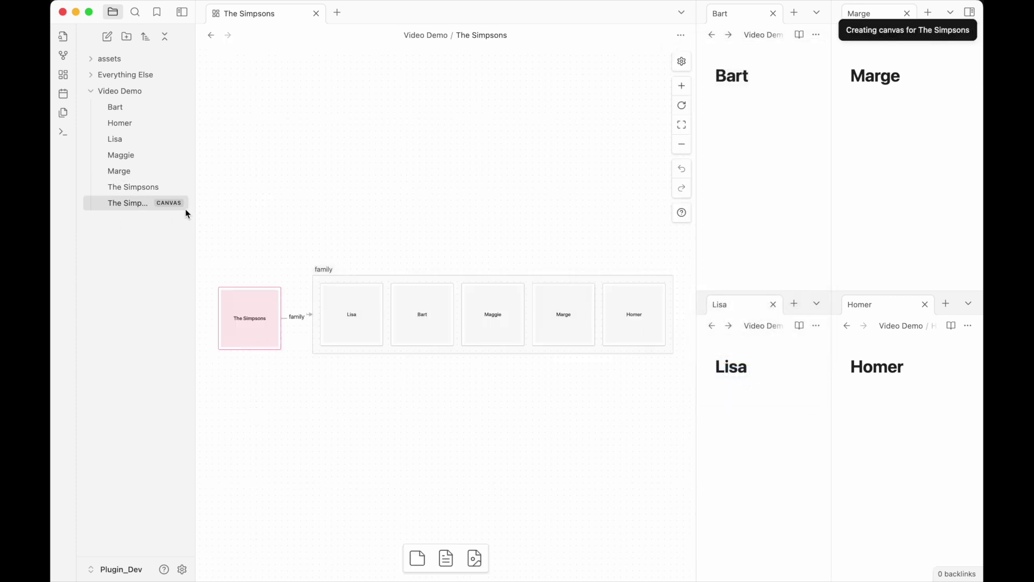
drag(240, 305, 228, 270)
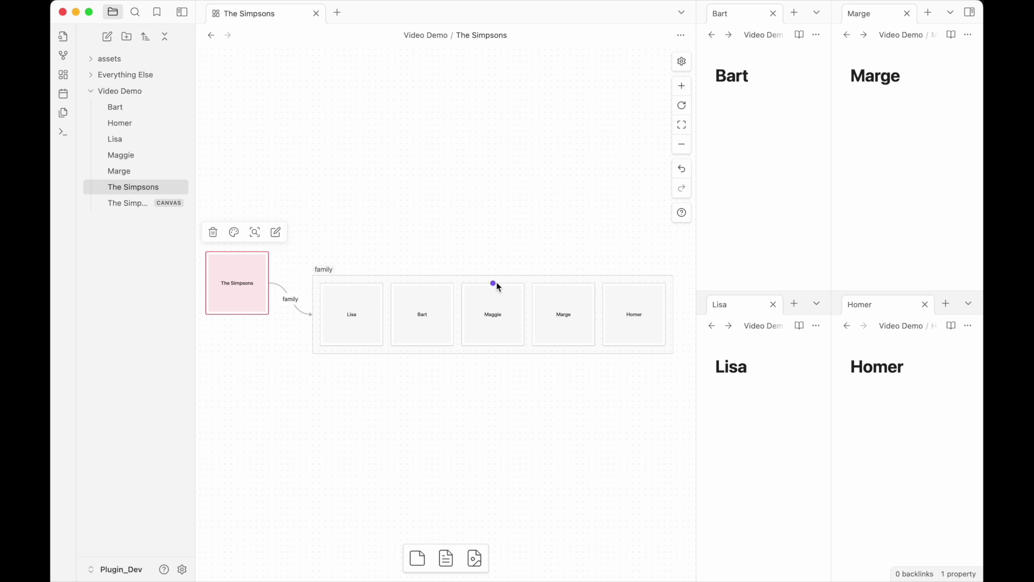
- Delete The Simpsons card and the family group, leaving the five family member cards
click(331, 269)
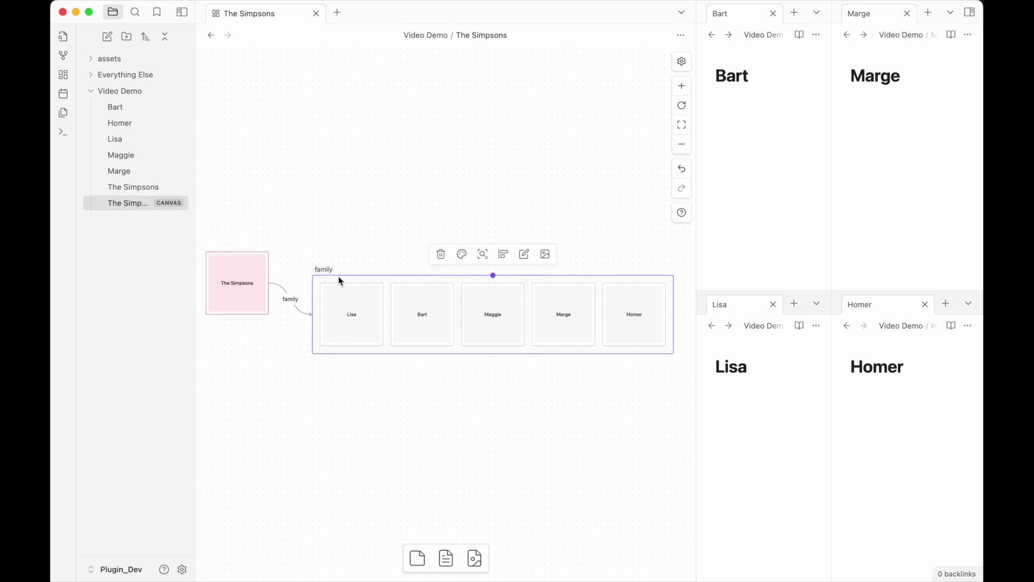
click(260, 259)
key(Delete)
click(324, 272)
key(Delete)
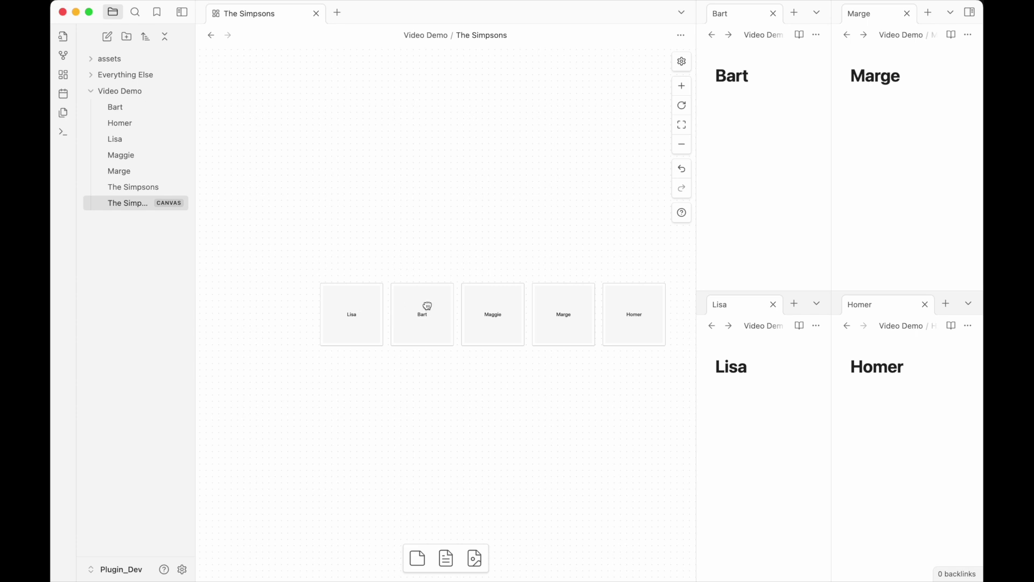
- Move Bart above the row and connect him to Lisa with an edge labelled 'sister'
drag(420, 296, 353, 202)
mouse_move(355, 281)
drag(352, 244, 352, 283)
click(354, 266)
text(sister)
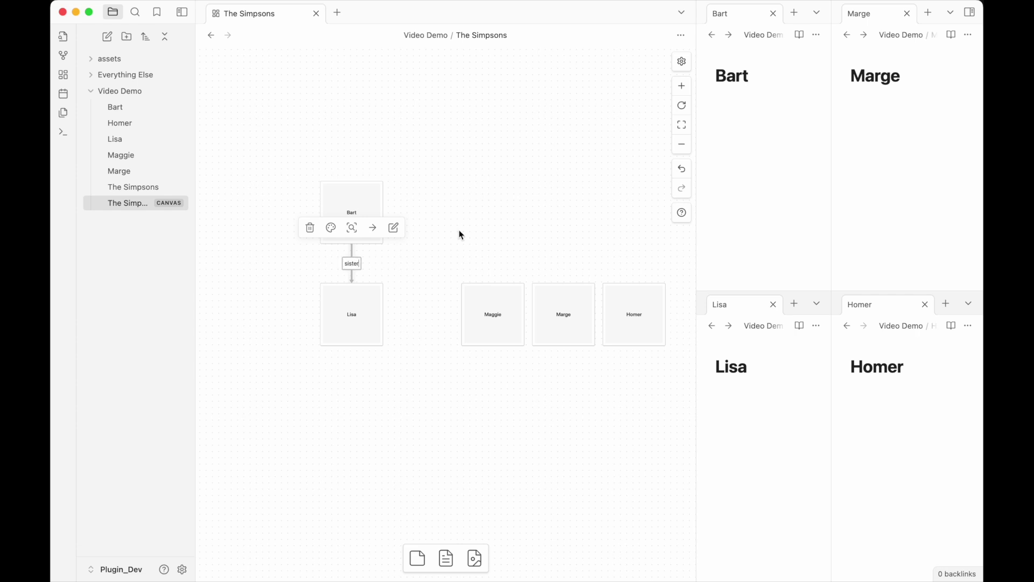
click(459, 232)
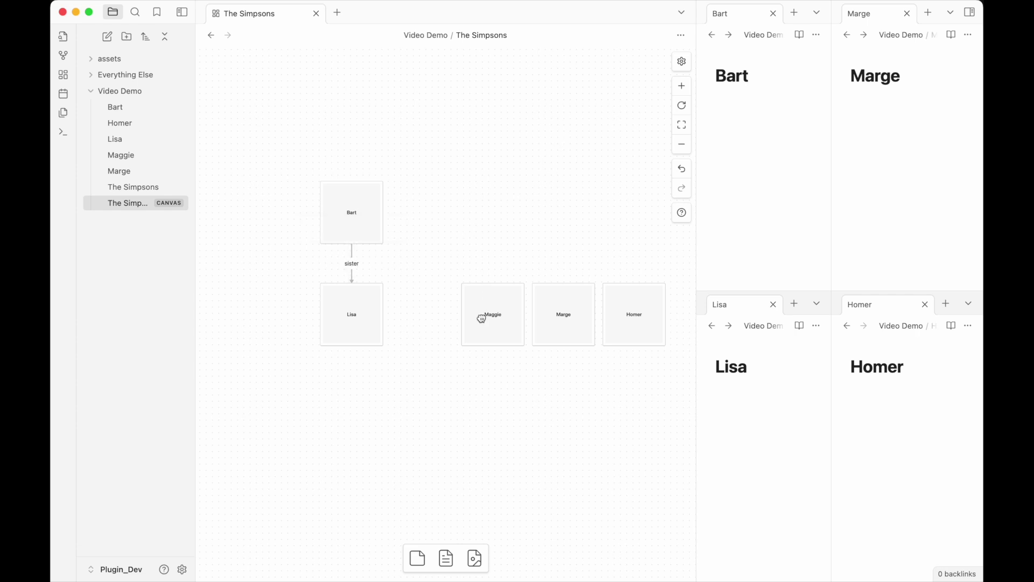
- Place Maggie beside Lisa, Marge right of Bart, and draw a 'parent' edge from Bart to Marge
drag(477, 313, 408, 313)
drag(565, 301, 509, 199)
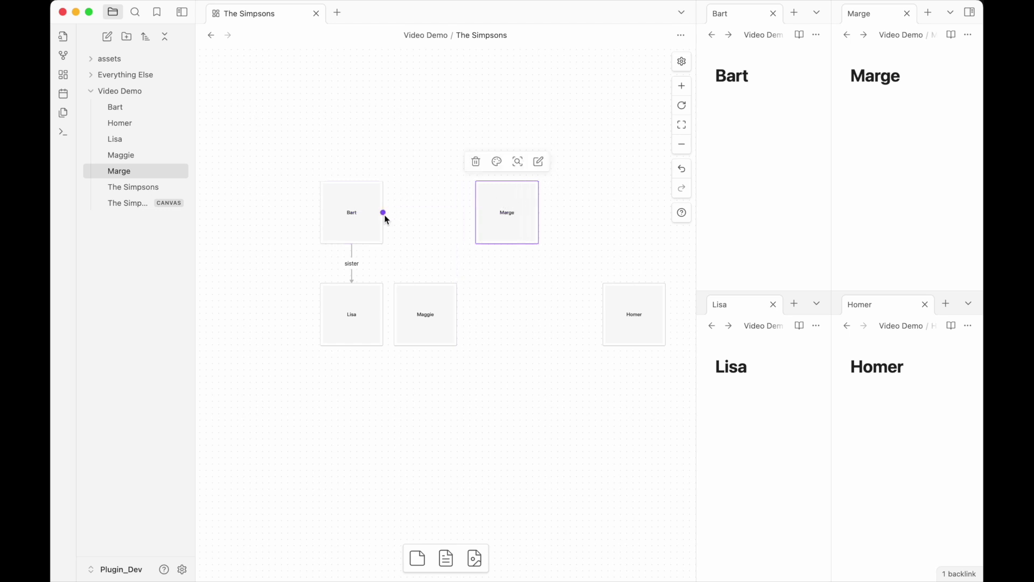
drag(383, 212, 479, 218)
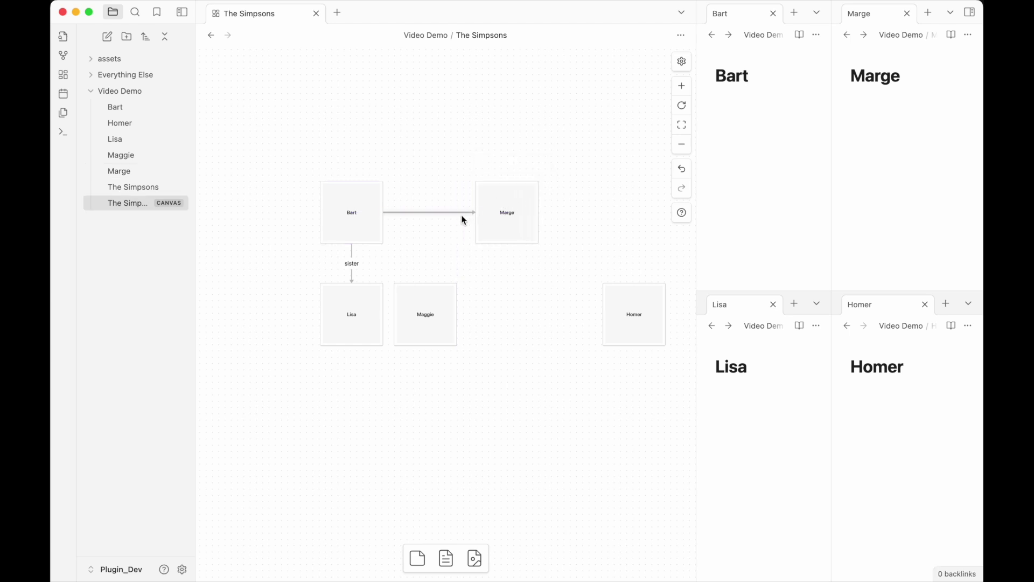
click(460, 212)
double_click(460, 213)
text(parent)
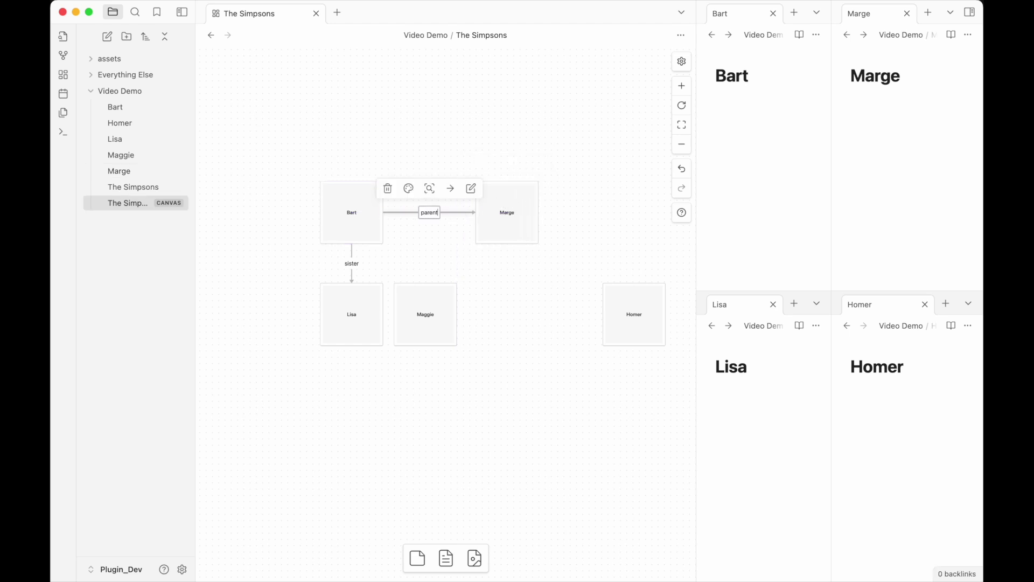
click(530, 300)
- Append note properties from the canvas, giving Bart sister: Lisa and parent: Marge
click(681, 35)
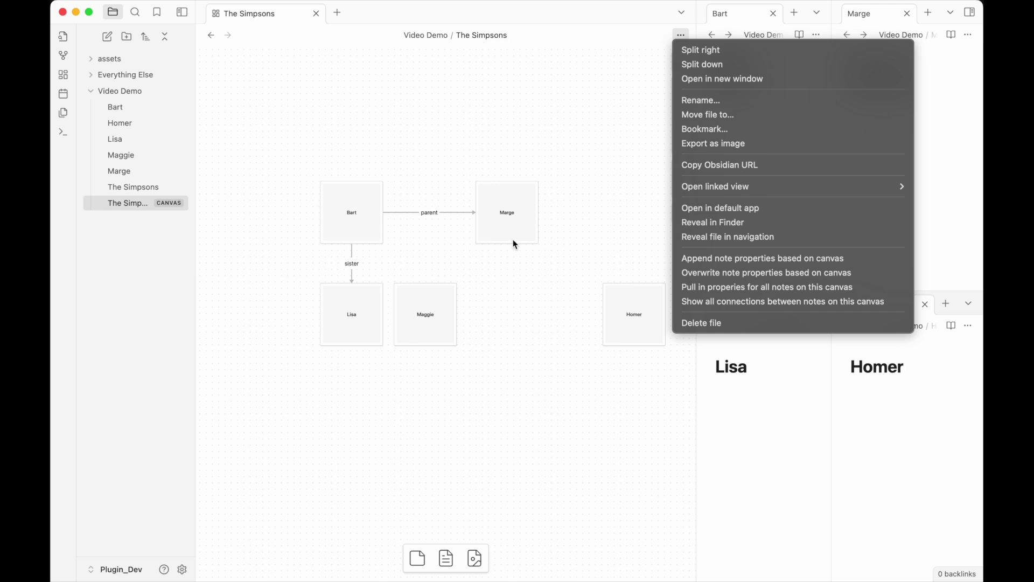
click(768, 264)
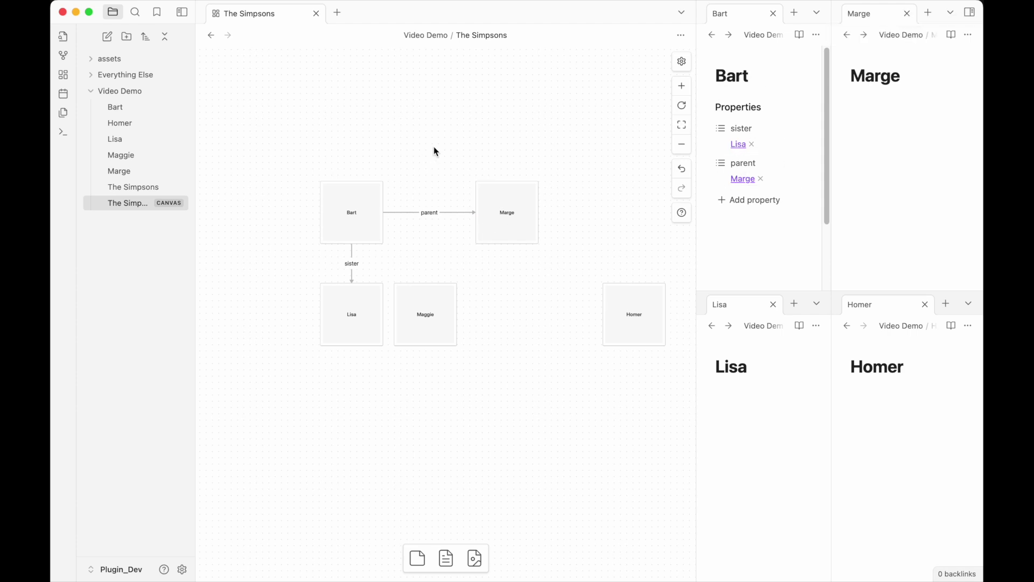
- Pull a connection up from Bart to a new text card reading 'male'
mouse_move(365, 186)
drag(354, 181, 390, 136)
click(418, 138)
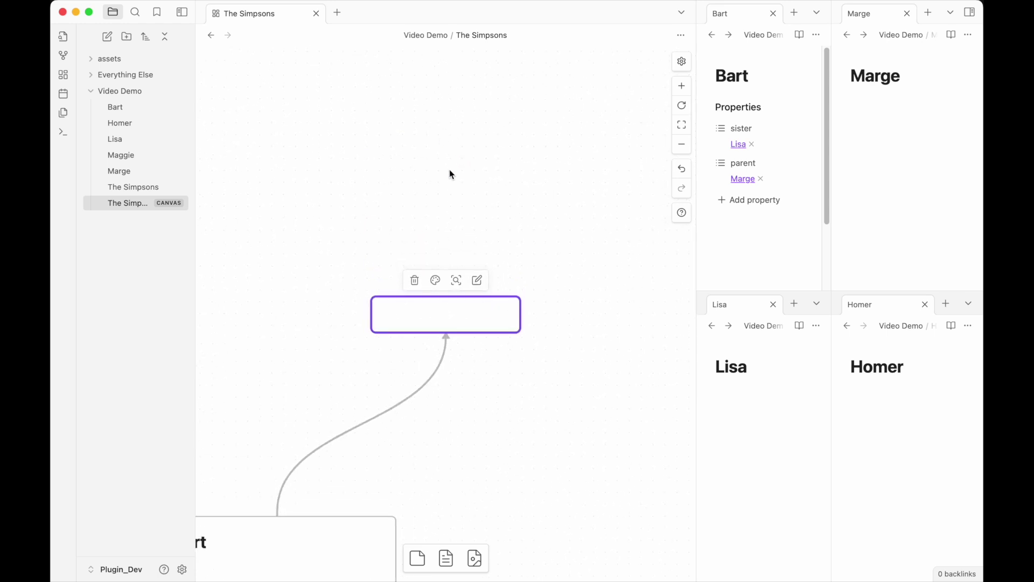
text(male)
key(Return)
key(BackSpace)
- Label the edge from Bart to the male card 'gender'
click(392, 416)
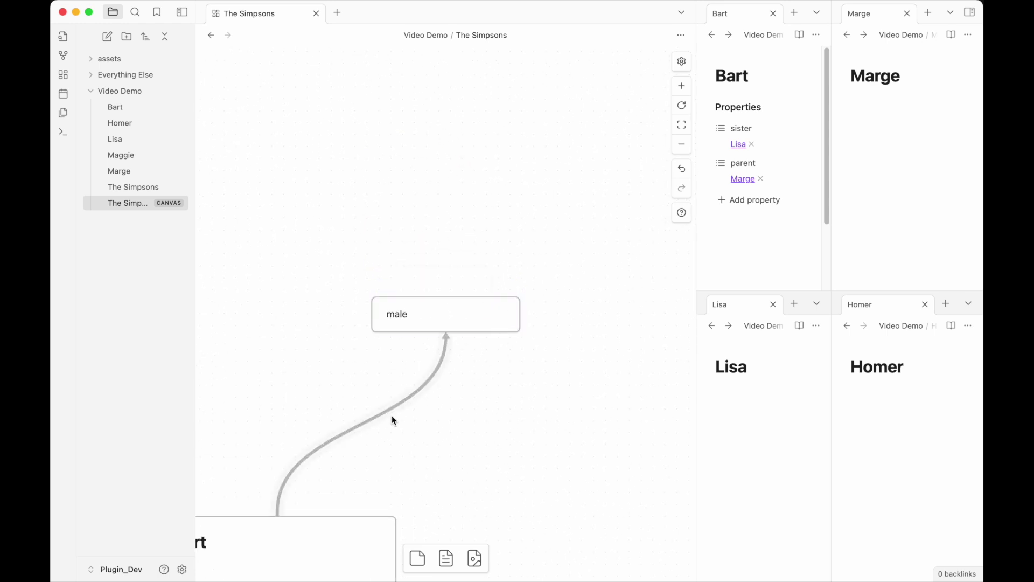
text(gender)
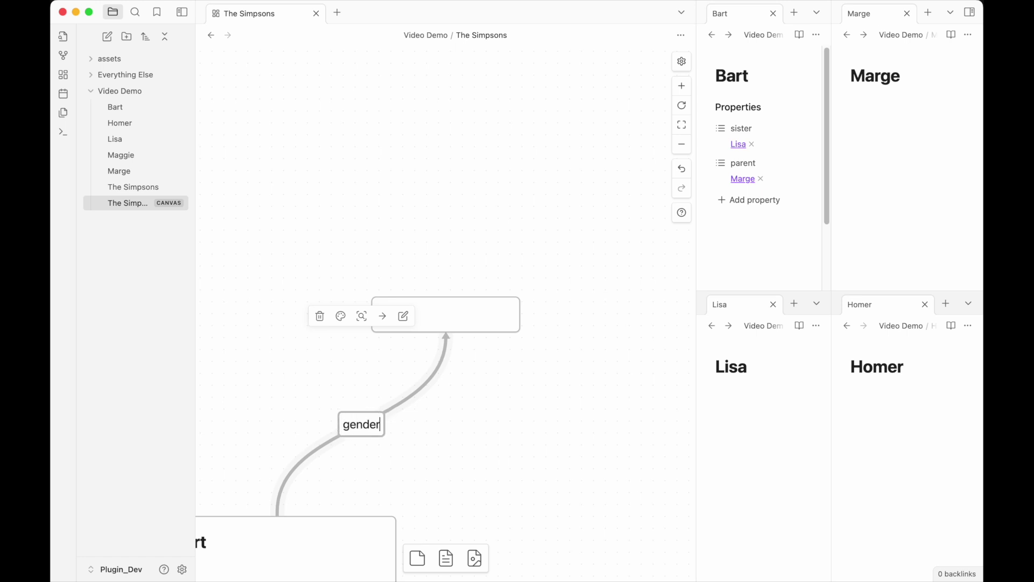
key(Return)
key(BackSpace)
click(460, 498)
- Fit all cards into view and append canvas properties, adding gender: male to Bart
scroll(468, 443, down, 5)
click(682, 125)
click(681, 36)
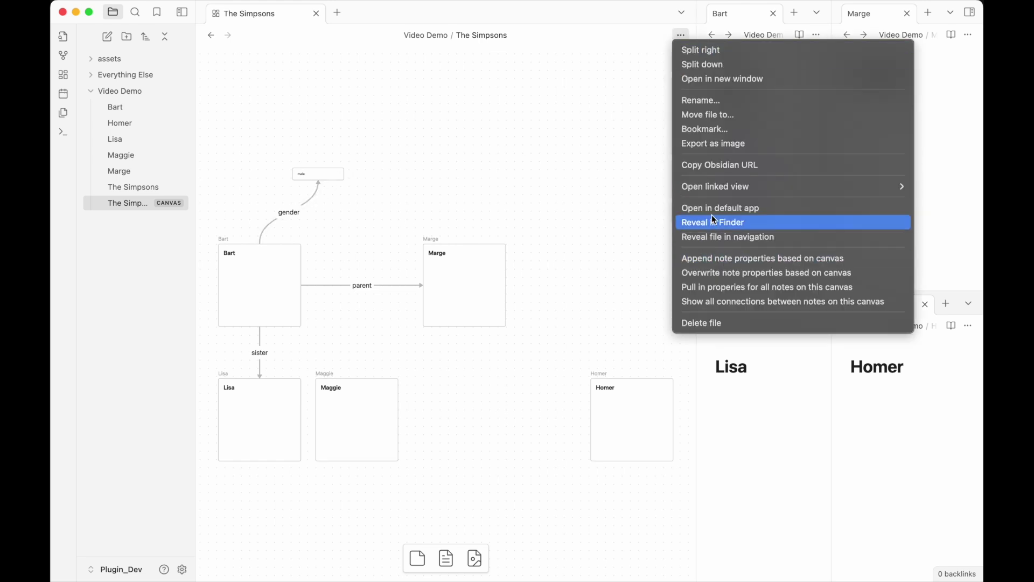
click(730, 259)
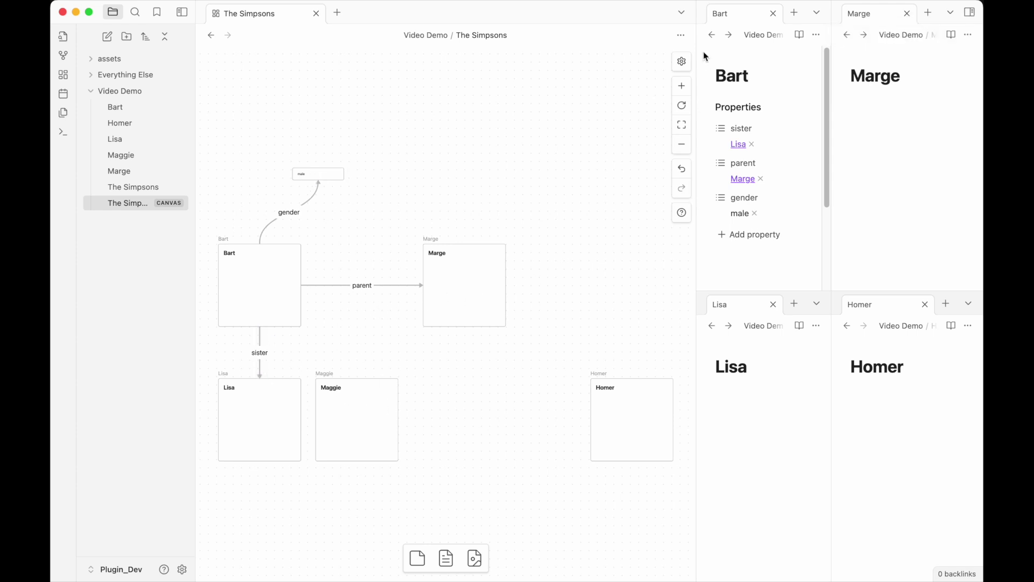
- Move Homer below Marge, re-point the parent edge to Homer, and append properties to add Homer as parent
click(681, 35)
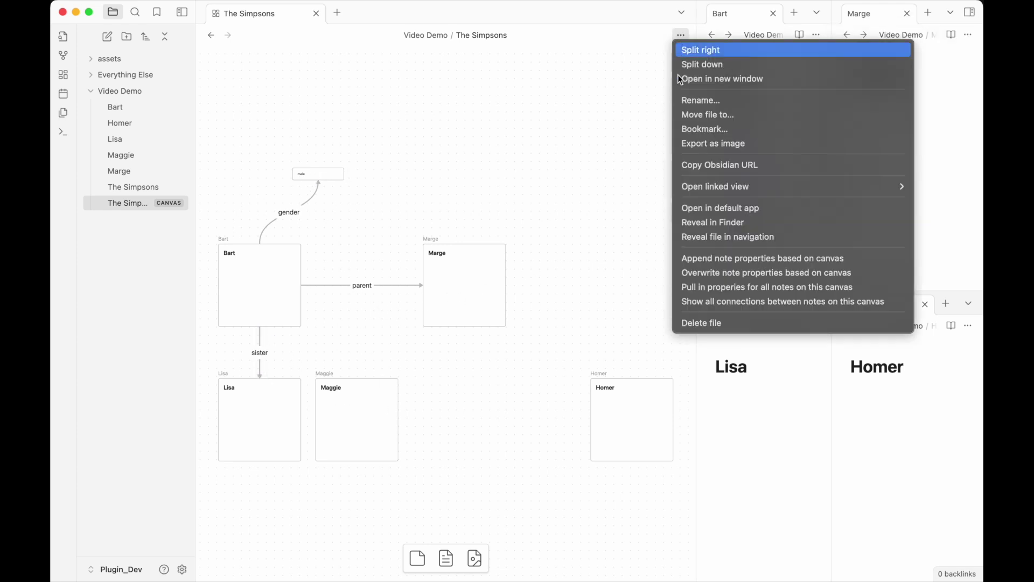
click(711, 259)
drag(604, 407, 447, 397)
drag(419, 285, 430, 392)
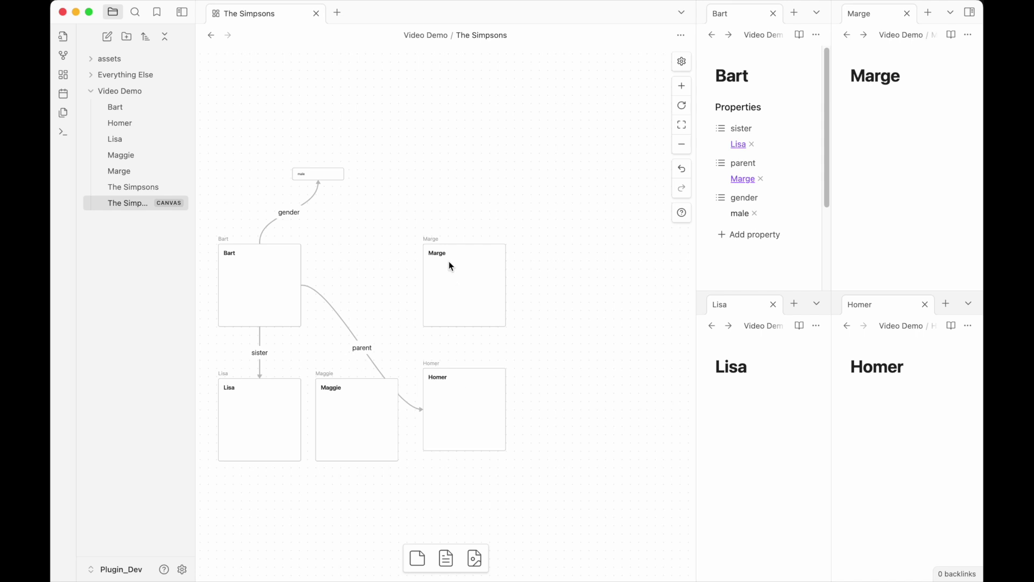
click(680, 36)
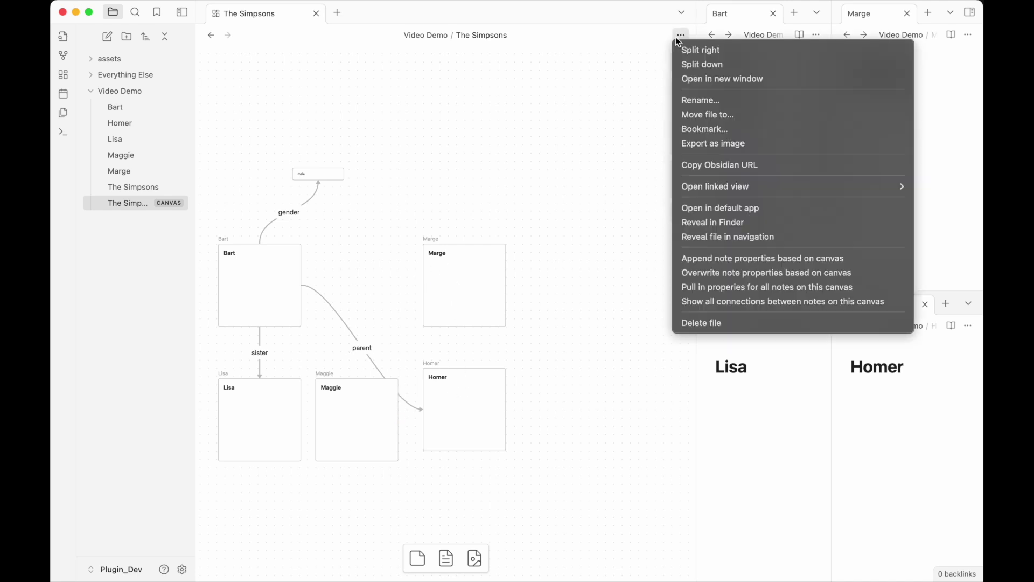
click(755, 259)
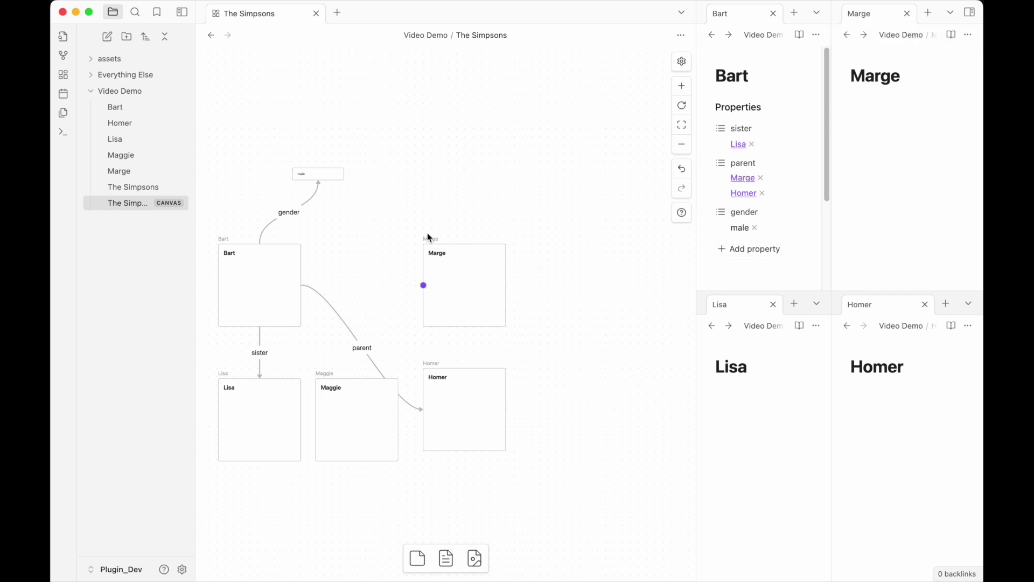
- Point the parent edge back to Marge and overwrite Bart's properties, leaving parent as Marge only
drag(423, 408, 425, 288)
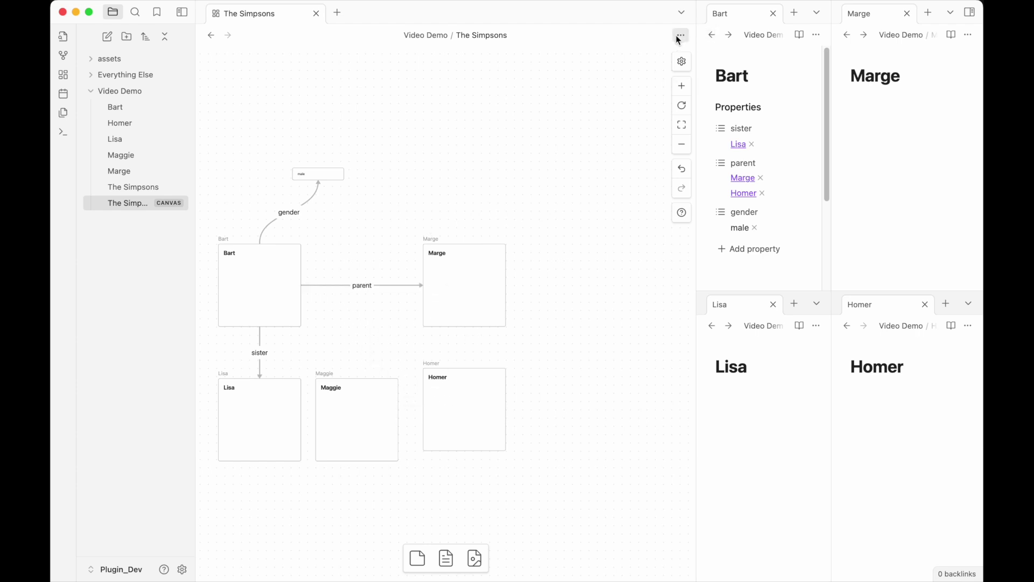
click(681, 35)
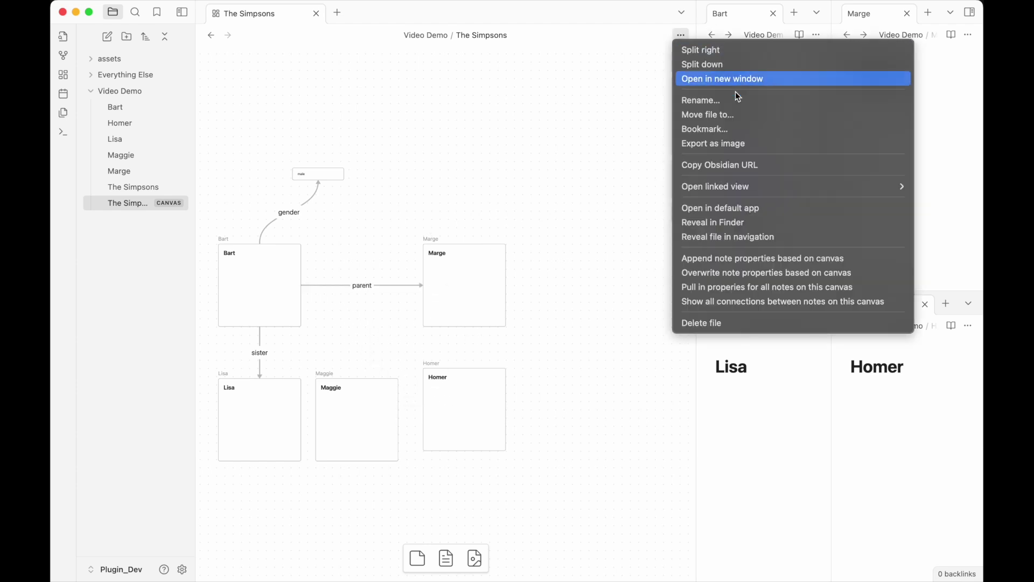
click(729, 277)
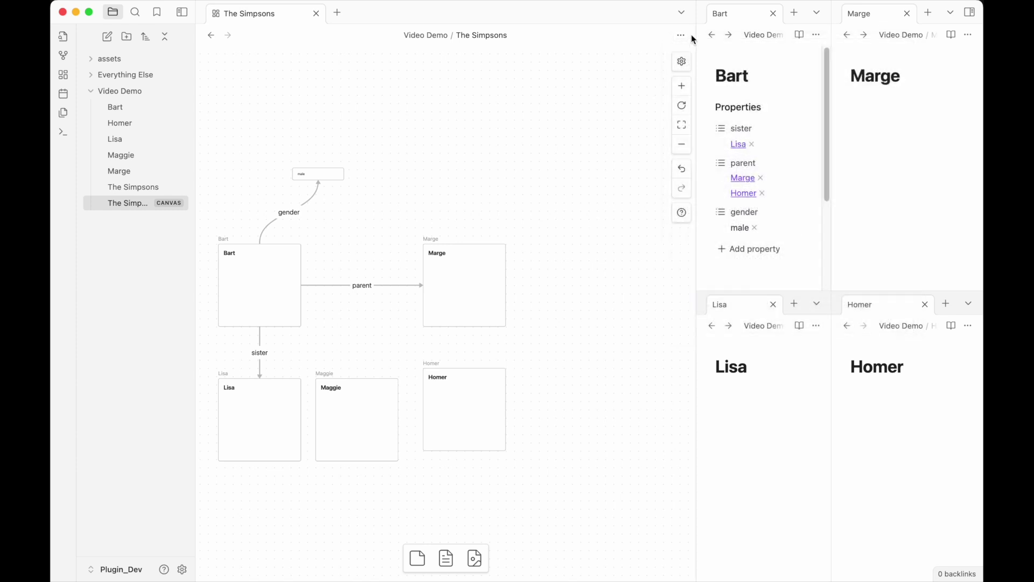
click(681, 35)
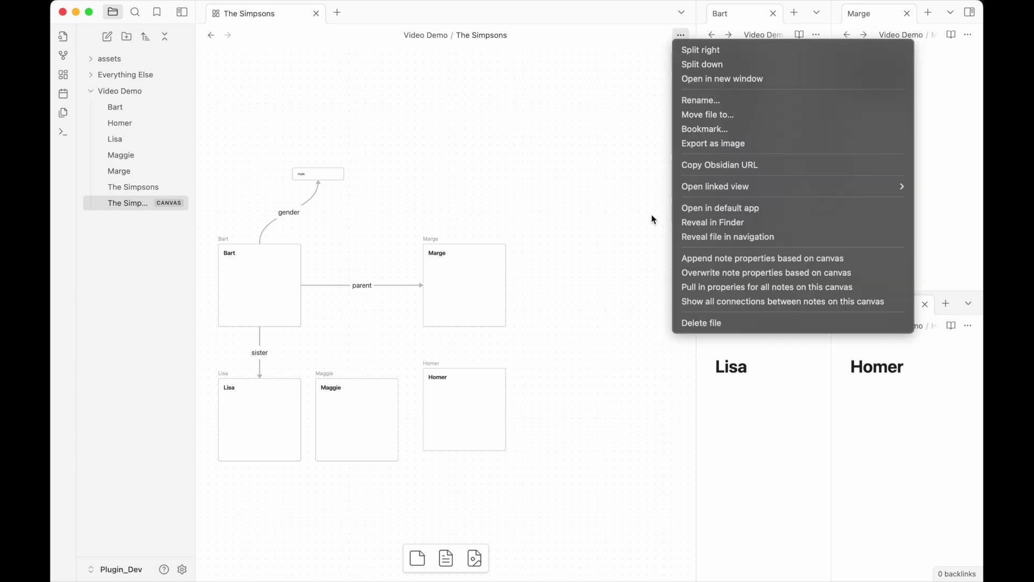
click(744, 273)
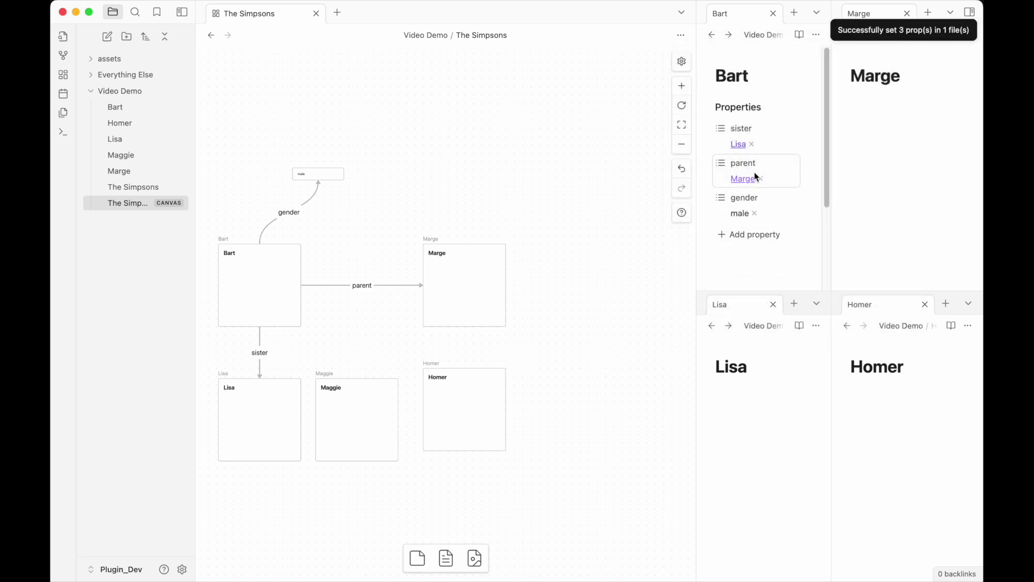
- Hide the file list and delete the sister edge between Bart and Lisa
click(182, 12)
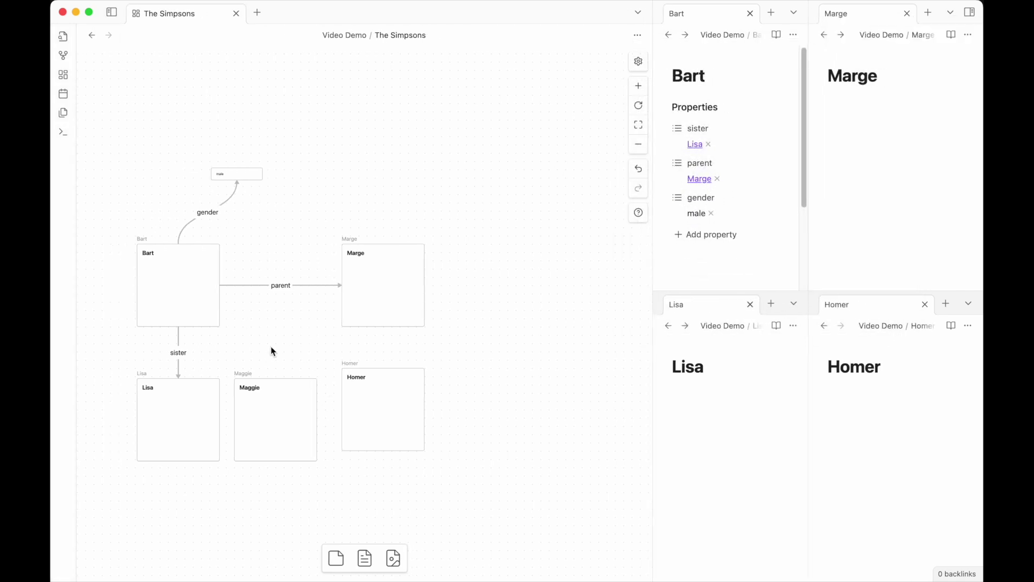
click(178, 371)
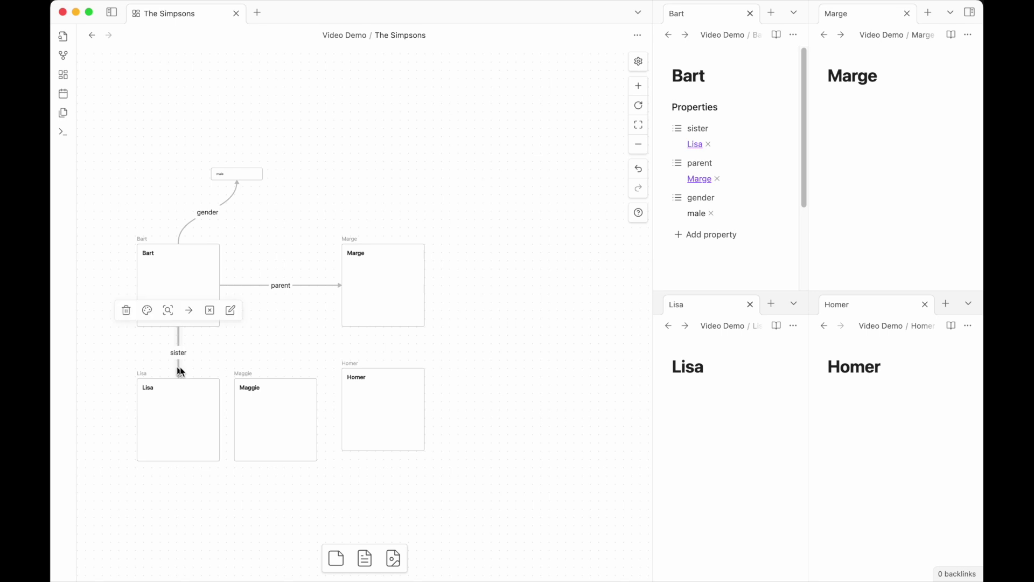
click(127, 311)
- Group the Lisa and Maggie cards and name the group sisters
drag(124, 365, 300, 451)
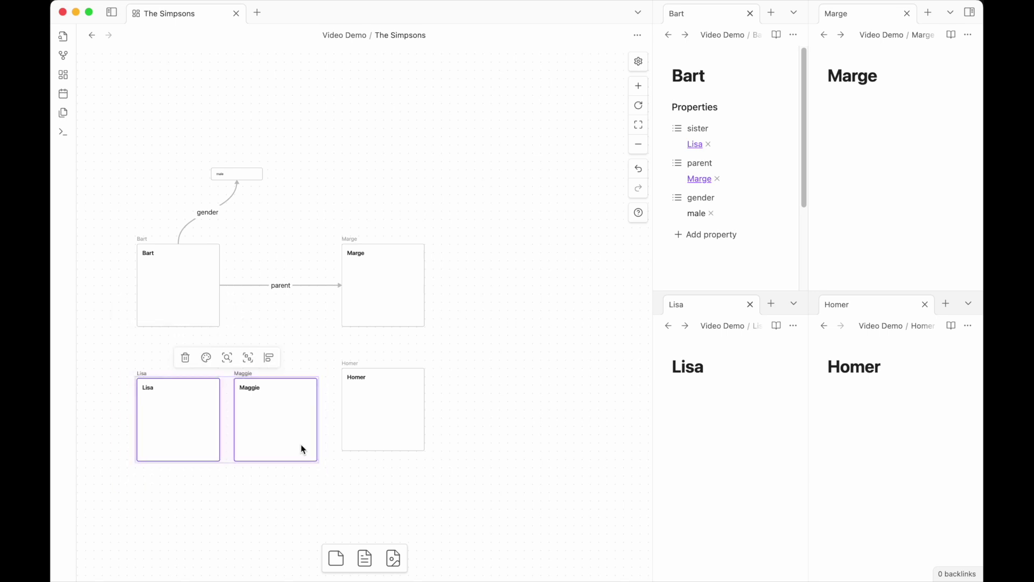
click(240, 351)
text(sisters)
click(248, 325)
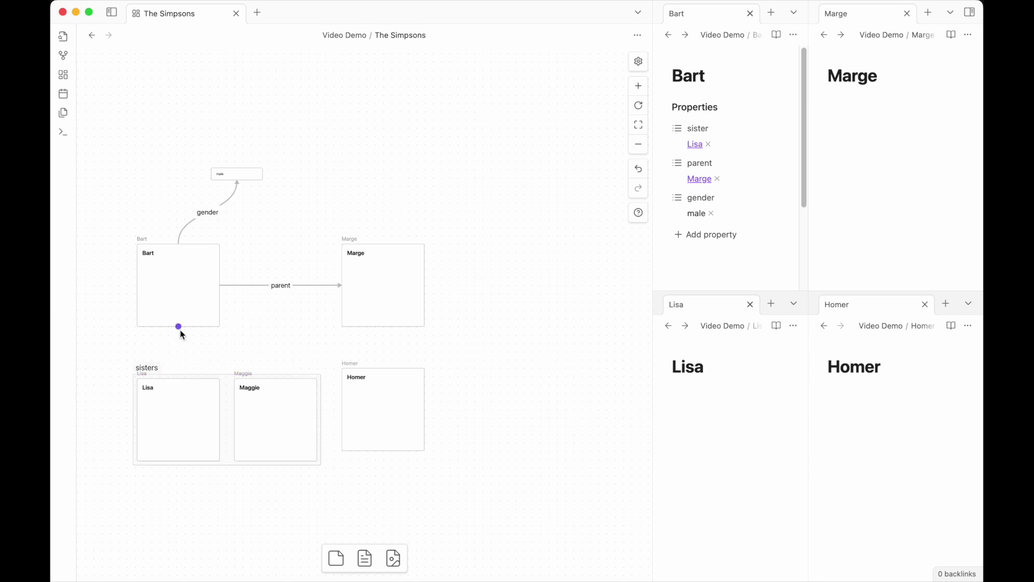
- Draw an arrow from Bart to the sisters group
drag(231, 364, 228, 372)
click(638, 37)
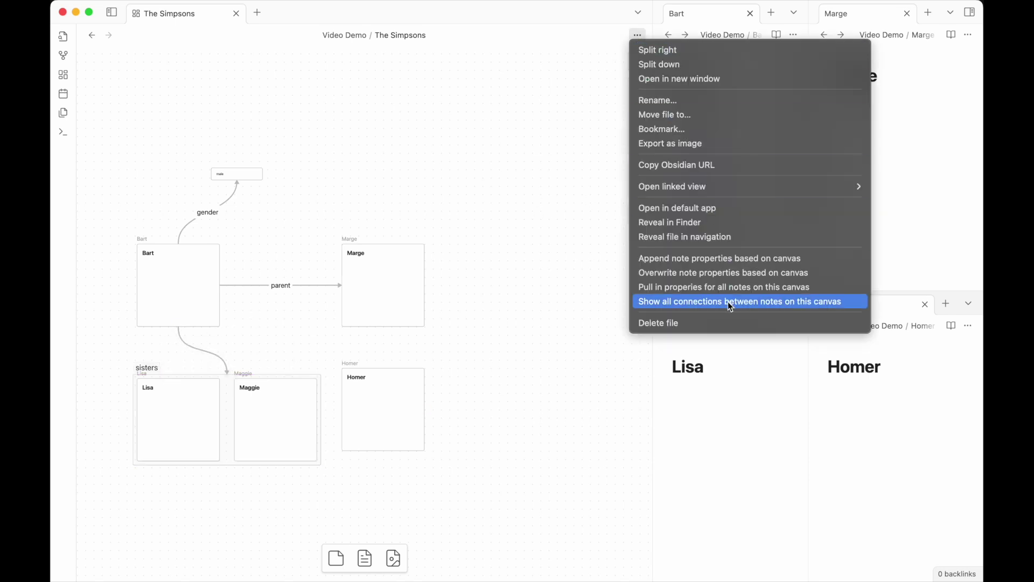
click(551, 219)
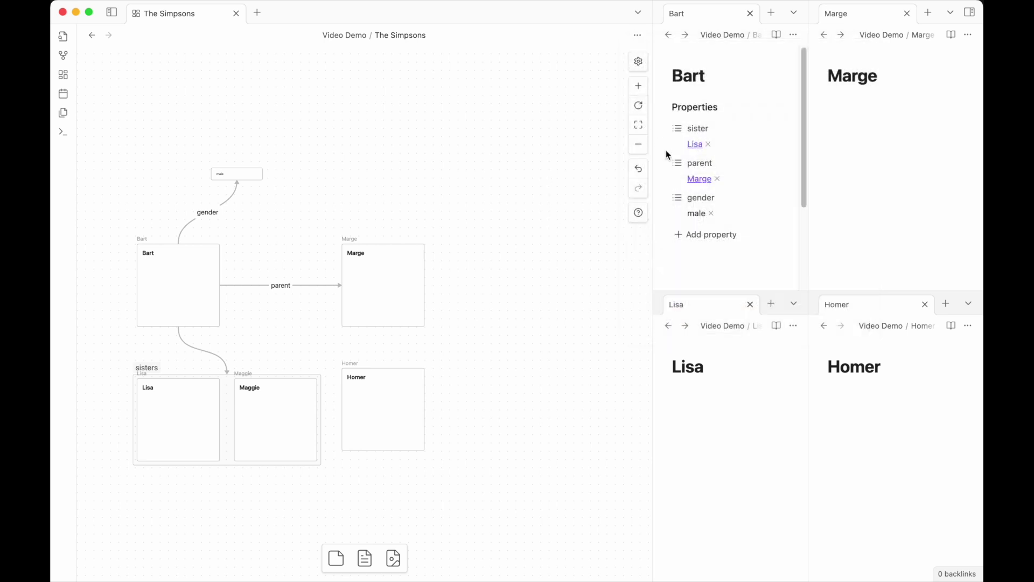
click(638, 37)
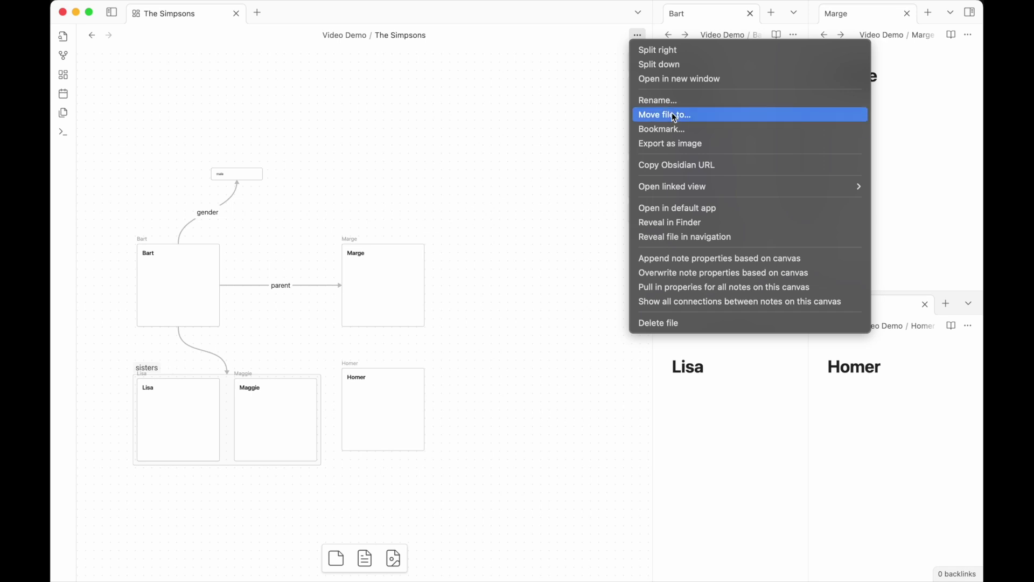
- Append sisters: Lisa, Maggie to Bart, remove his old sister property, and delete the sisters group
click(703, 259)
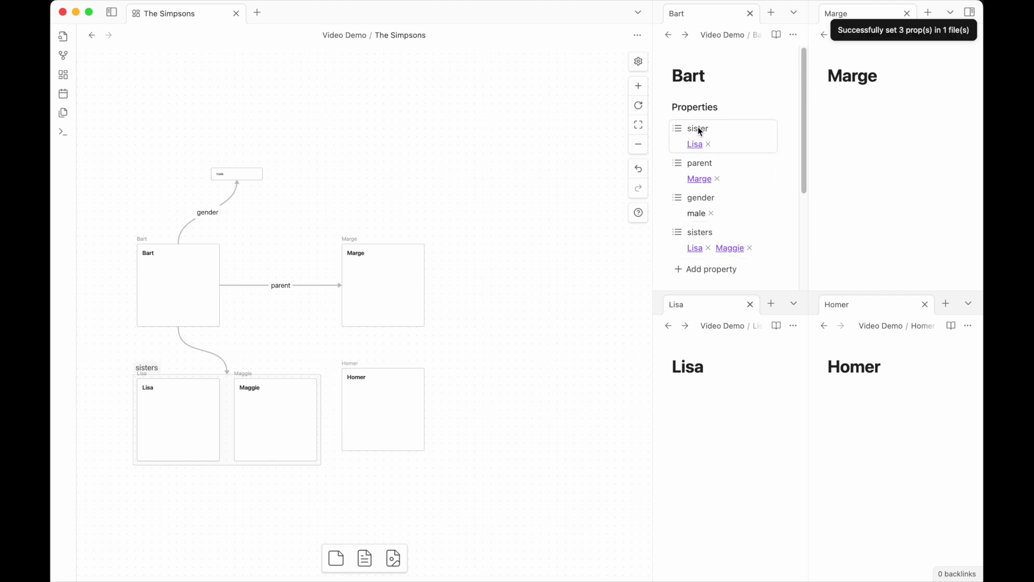
click(679, 133)
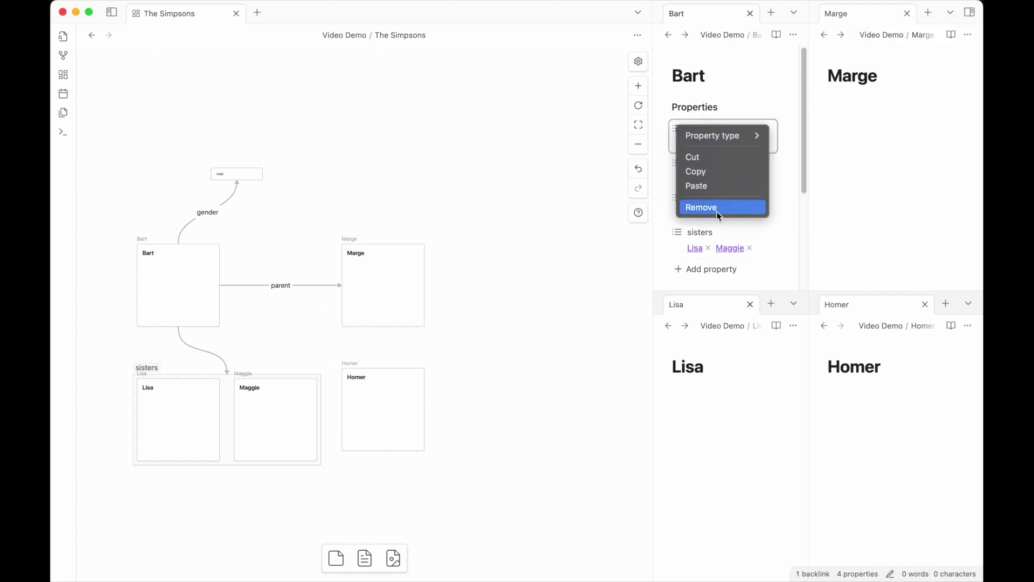
click(718, 210)
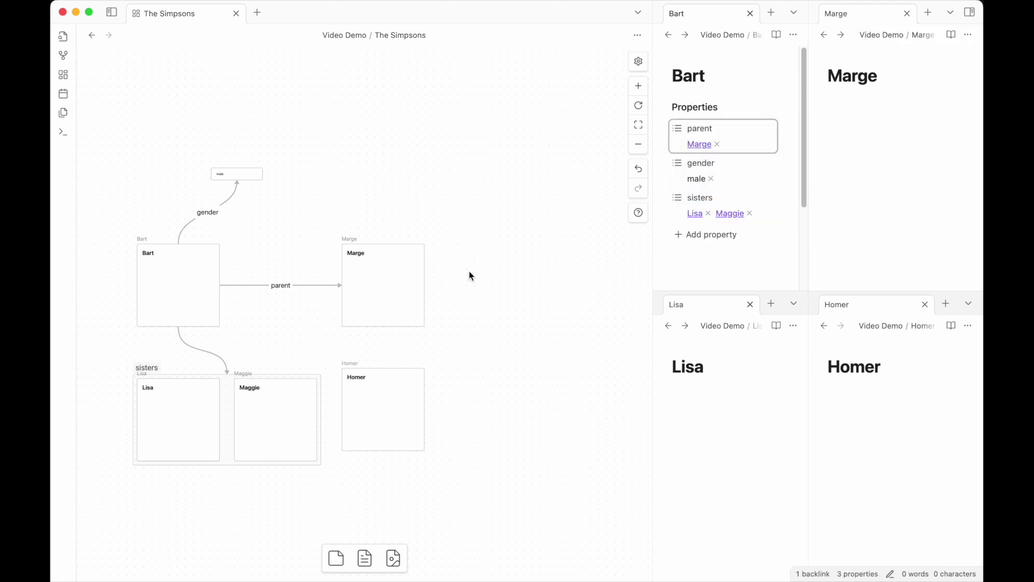
click(148, 367)
key(Delete)
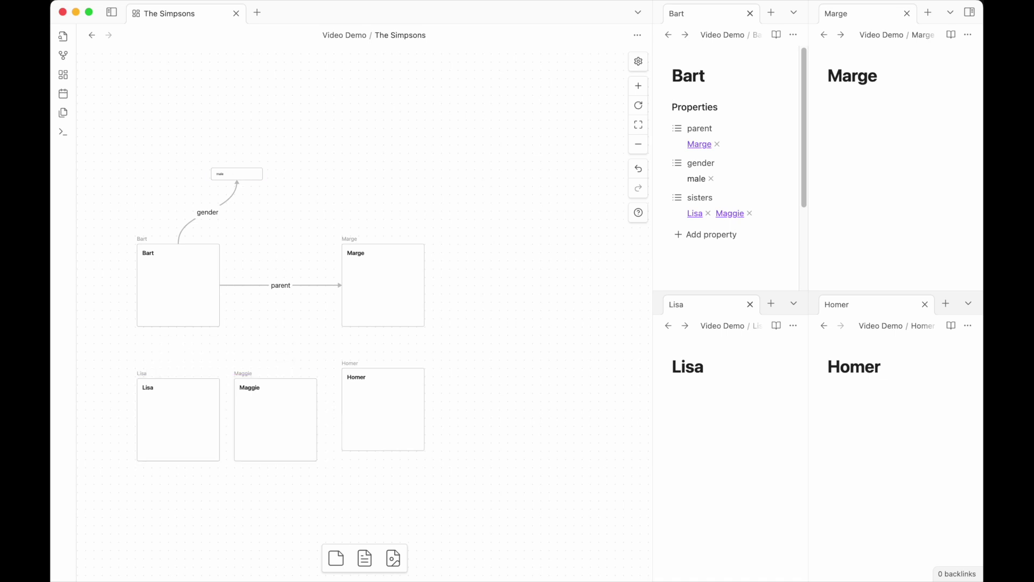
- Delete the male card with its gender edge and show all note connections on the canvas
click(206, 153)
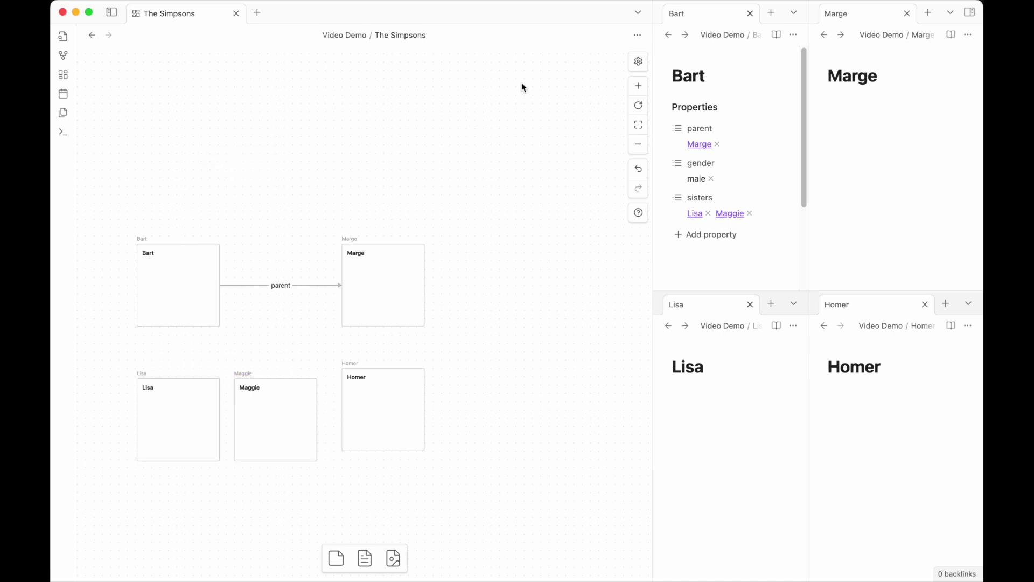
click(639, 37)
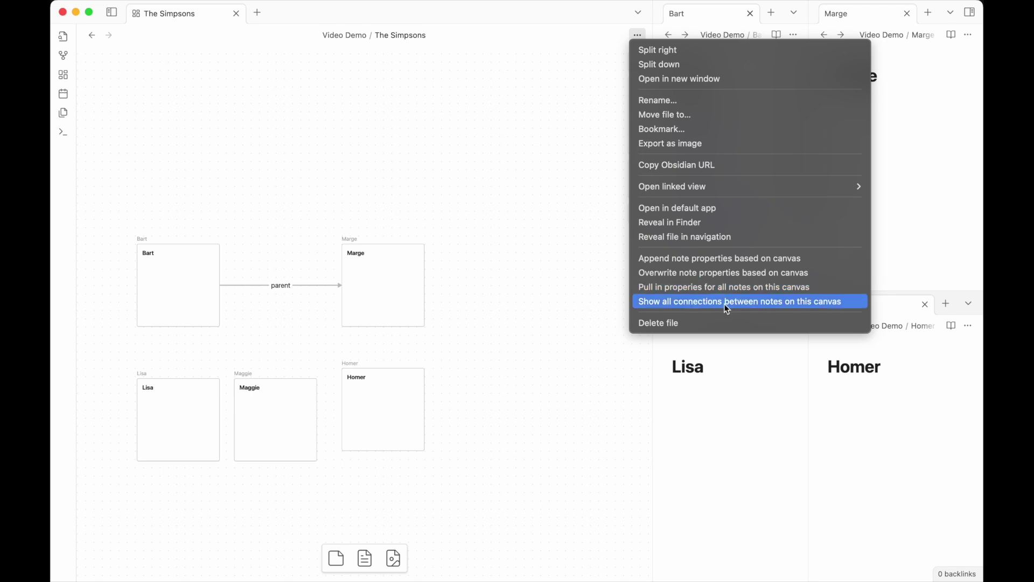
click(776, 311)
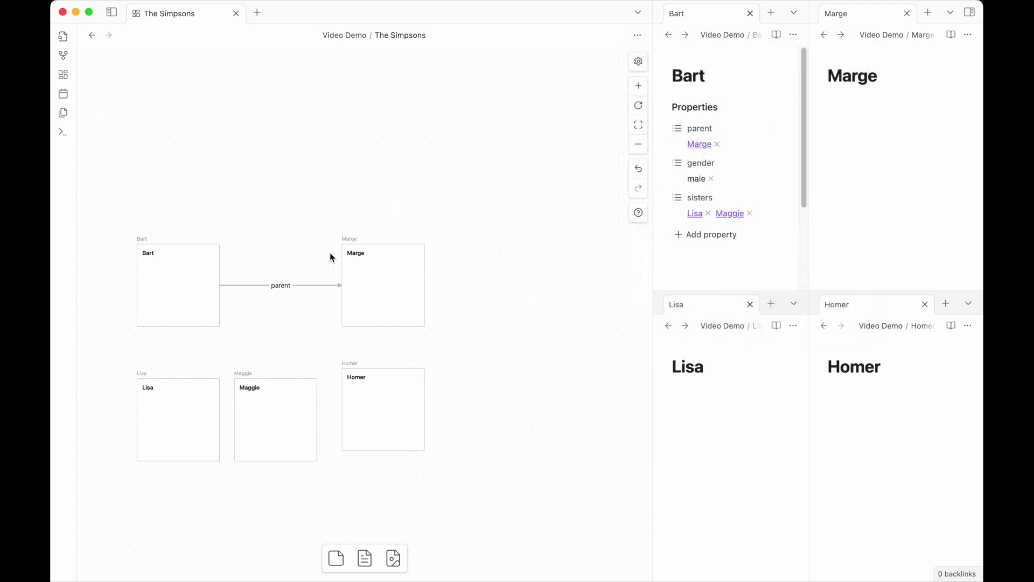
- Rerun show all connections so Bart's sisters edges to Lisa and Maggie appear
drag(127, 189, 496, 485)
click(491, 377)
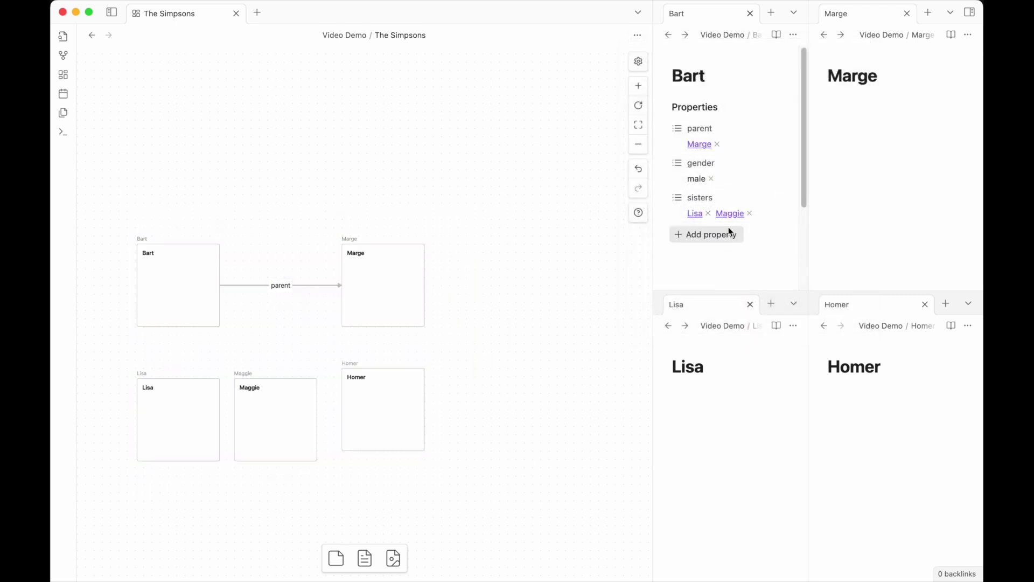
click(638, 35)
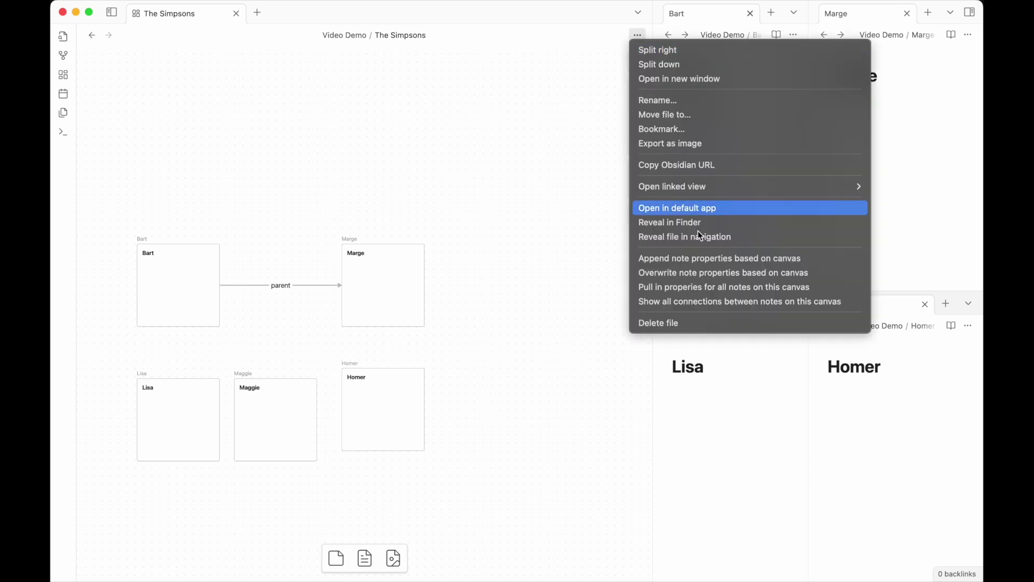
click(717, 301)
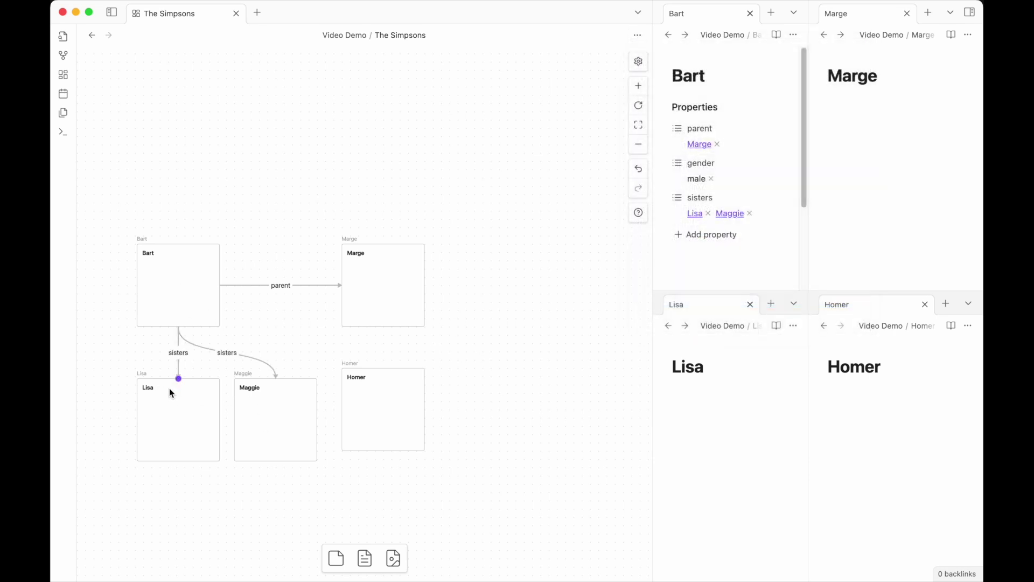
- Move Homer beside Maggie and draw a 'sister' edge from Lisa to Maggie
drag(373, 406, 399, 409)
drag(285, 430, 305, 418)
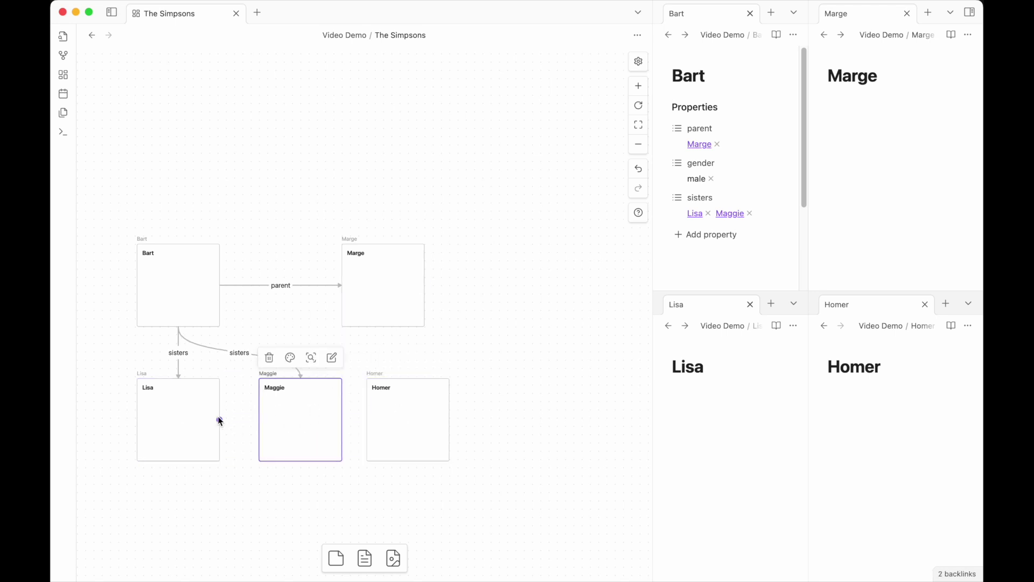
mouse_move(219, 419)
mouse_down()
mouse_move(240, 429)
mouse_move(233, 420)
mouse_up()
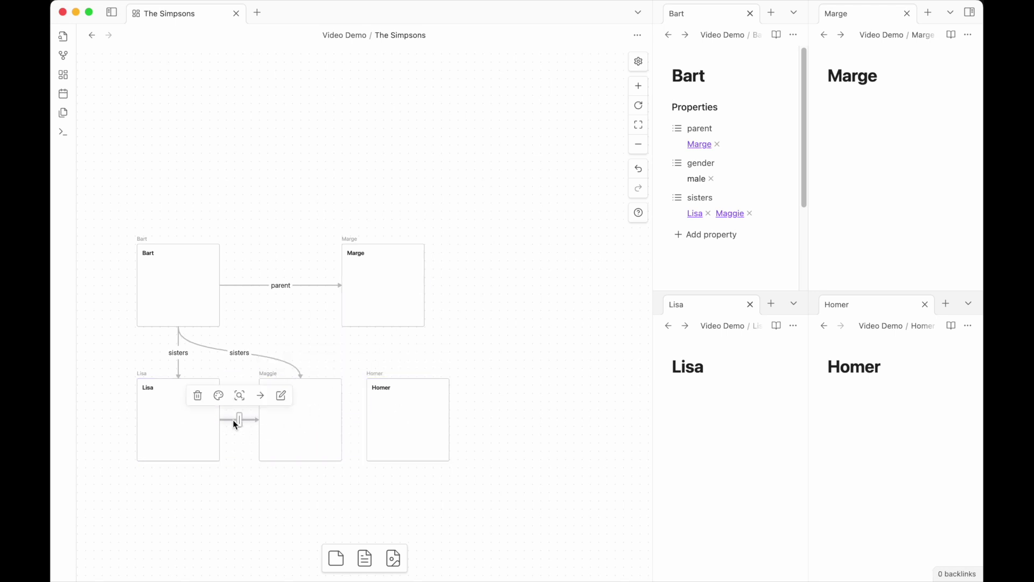
text(sister)
key(Return)
- Make the Lisa–Maggie sister edge bidirectional and nudge Lisa's card left
click(229, 419)
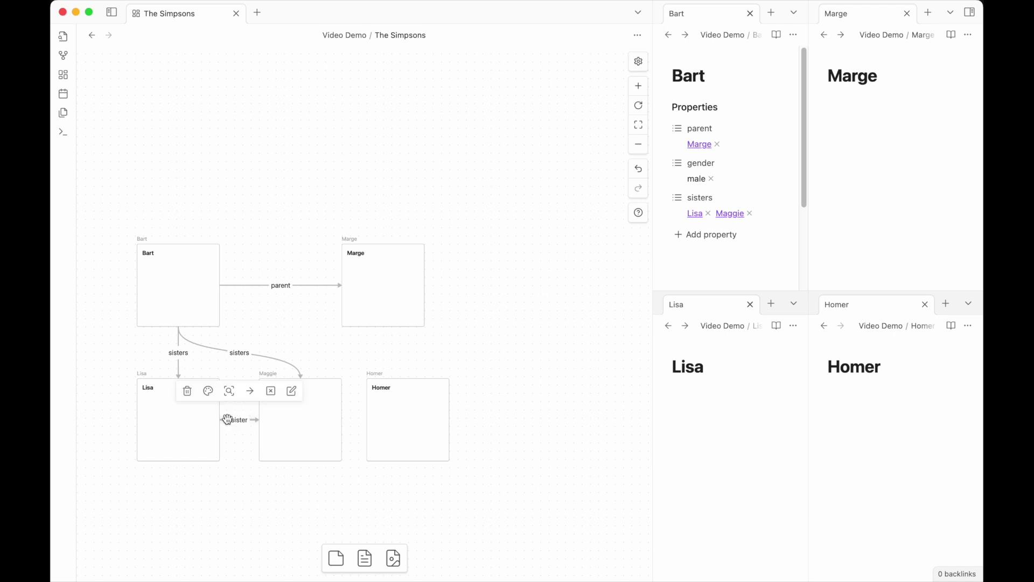
click(256, 399)
click(266, 438)
drag(200, 425, 183, 425)
click(249, 194)
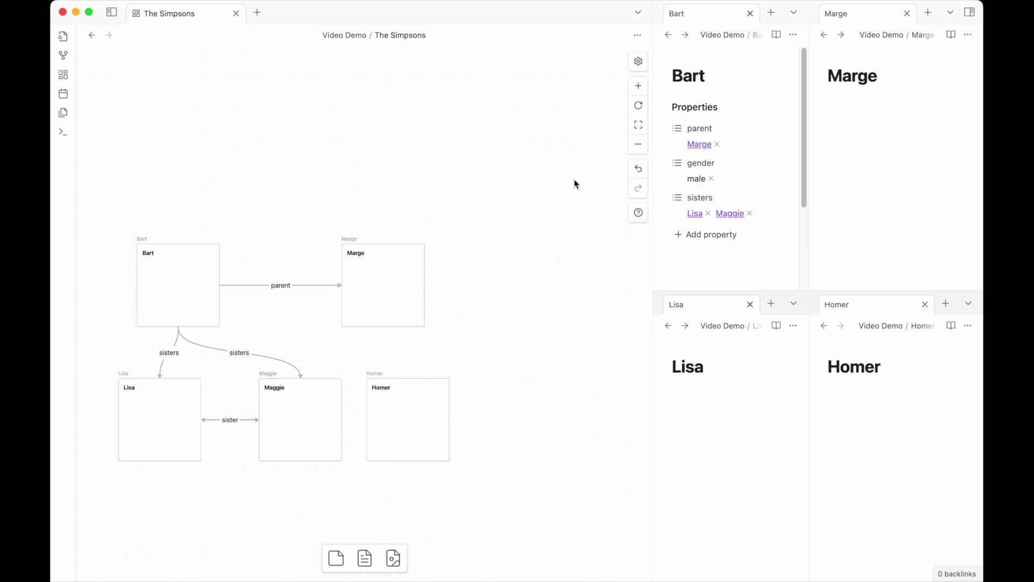
- Overwrite note properties from the canvas, then open Maggie via Lisa's sister link and return to Lisa
click(637, 35)
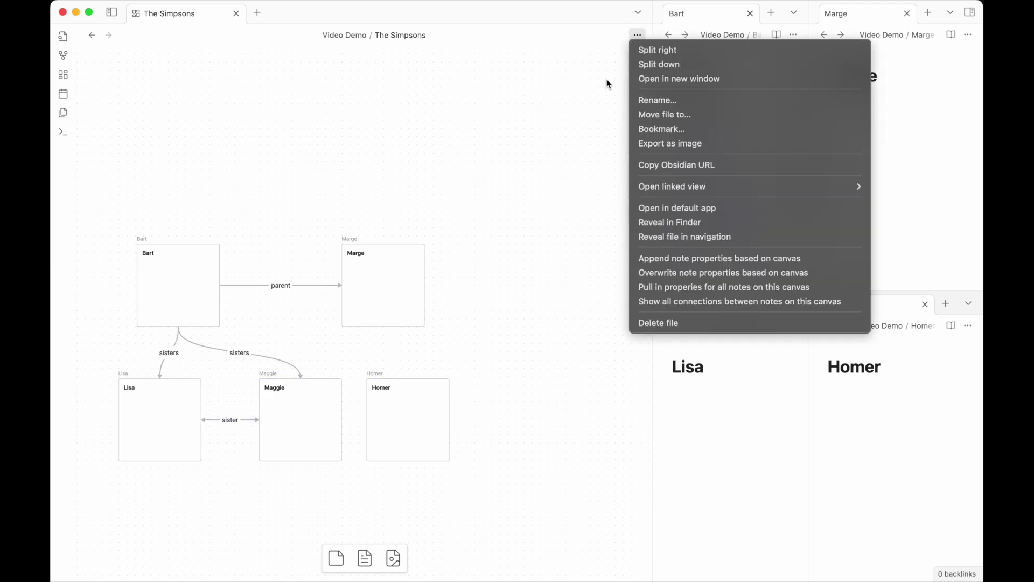
click(681, 261)
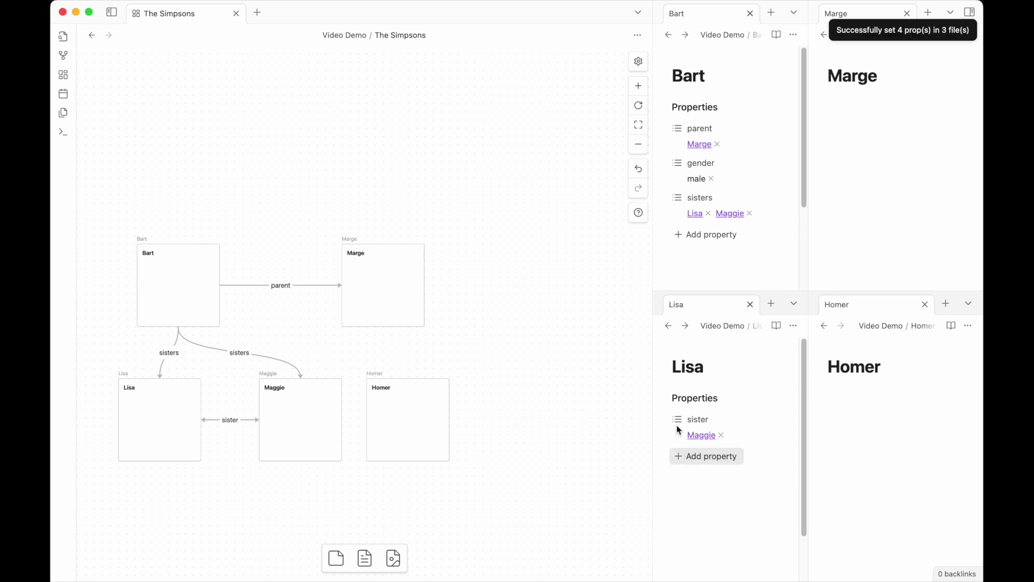
click(700, 434)
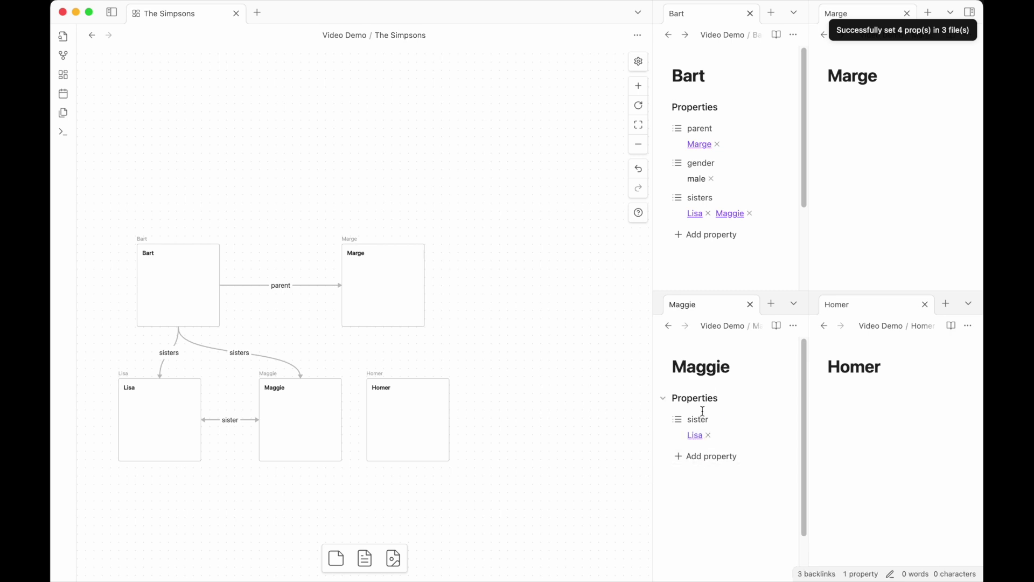
click(669, 325)
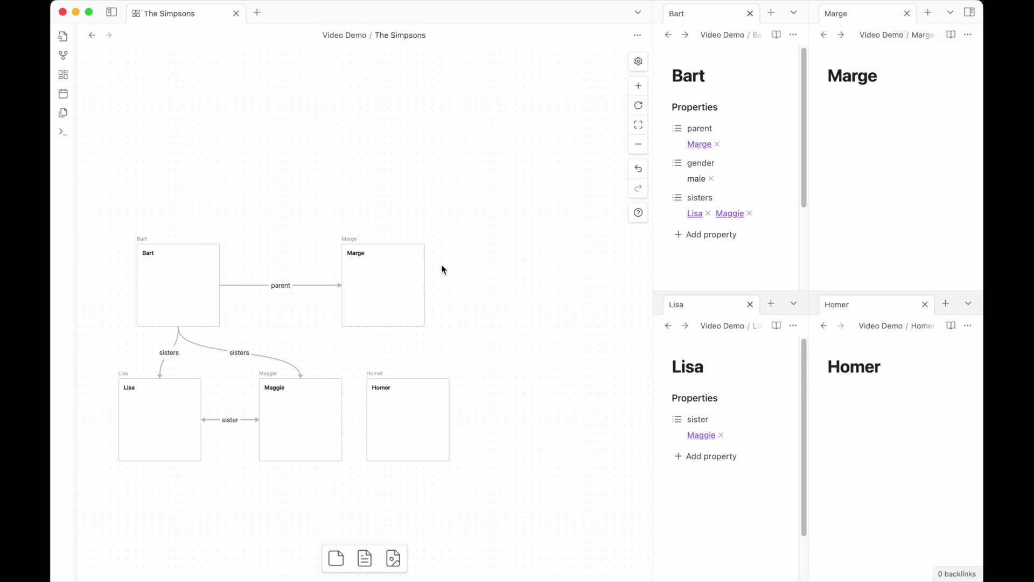
- Delete the parent link, both Bart sisters links and the Lisa–Maggie sister link
click(276, 290)
key(BackSpace)
click(240, 353)
key(BackSpace)
click(169, 352)
key(BackSpace)
click(224, 421)
key(BackSpace)
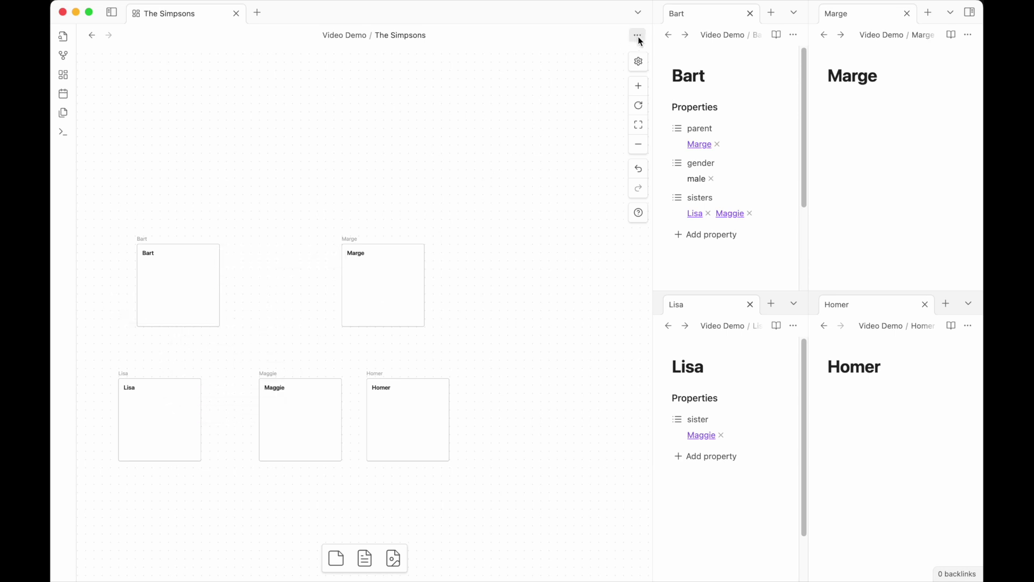
- Show all connections between notes, then reattach the sister links to Maggie's and Lisa's card bottoms
click(638, 35)
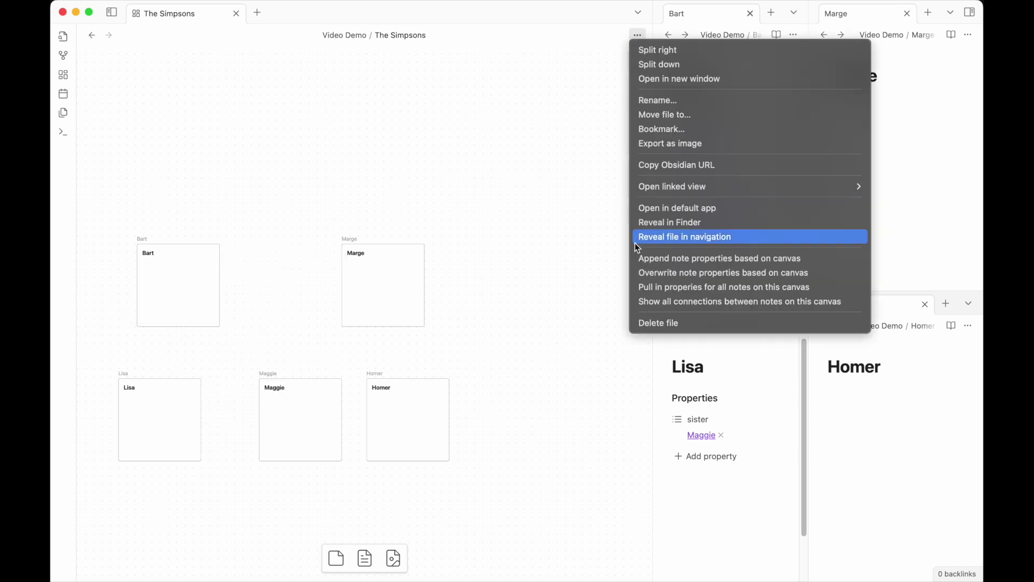
click(664, 304)
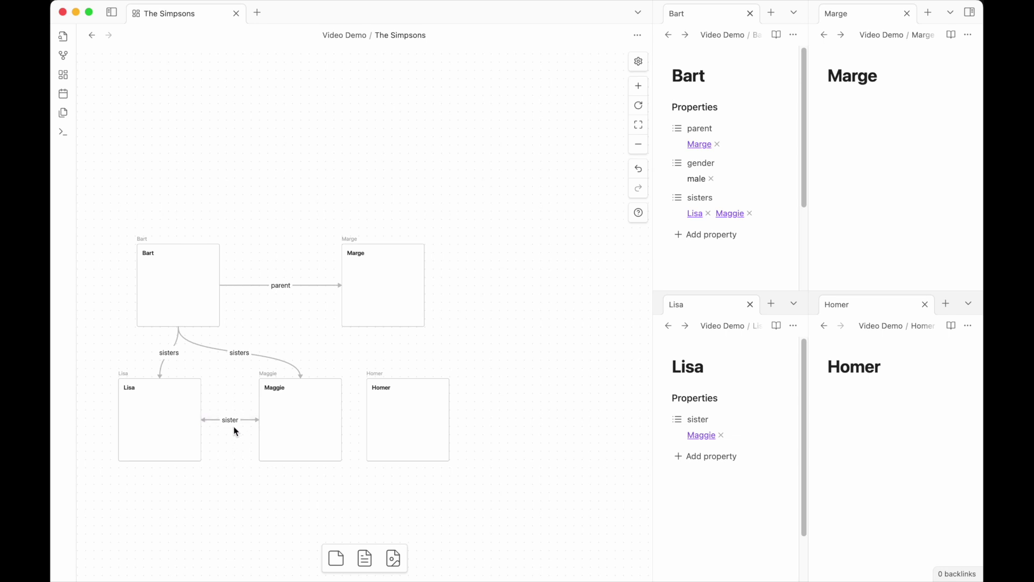
drag(253, 419, 281, 448)
click(638, 35)
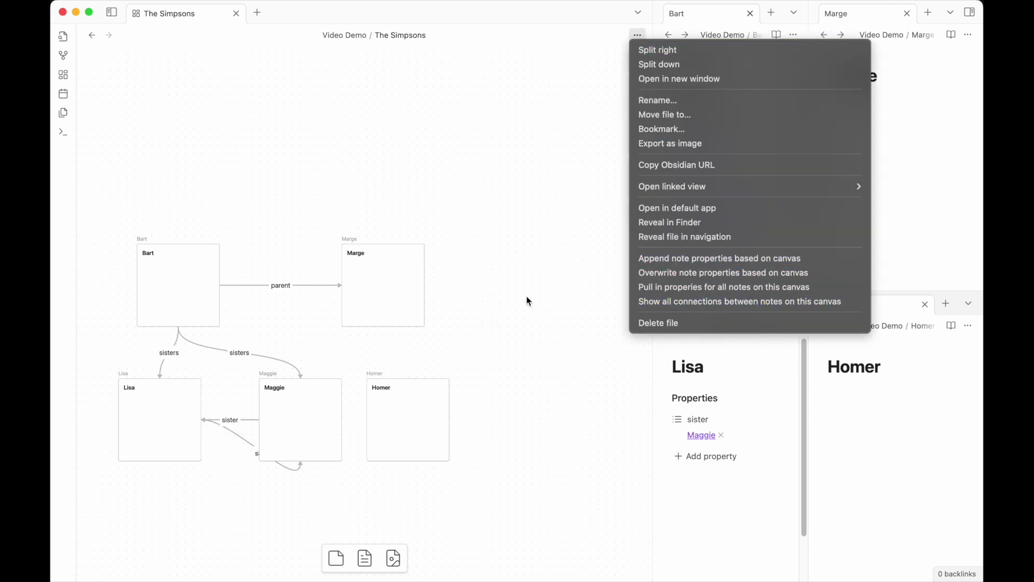
click(431, 340)
drag(231, 439, 162, 465)
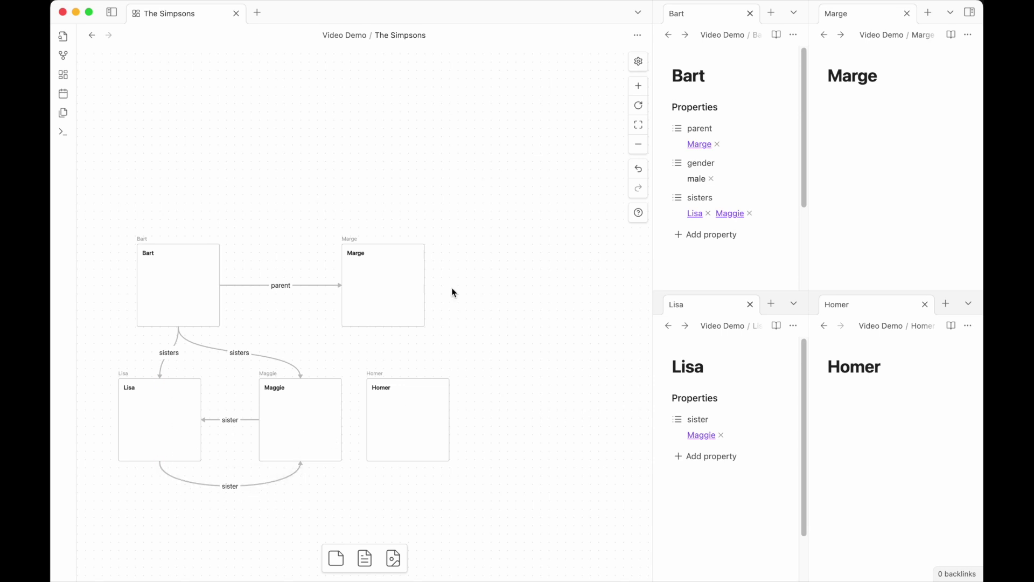
- Pull in properties for all notes, then move the new male card up and shrink it
click(637, 35)
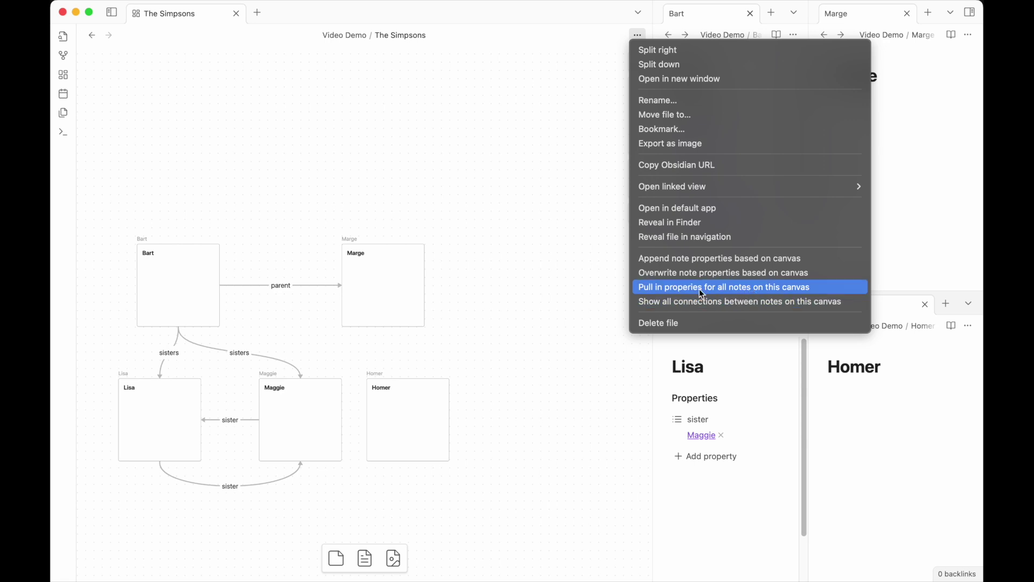
click(755, 289)
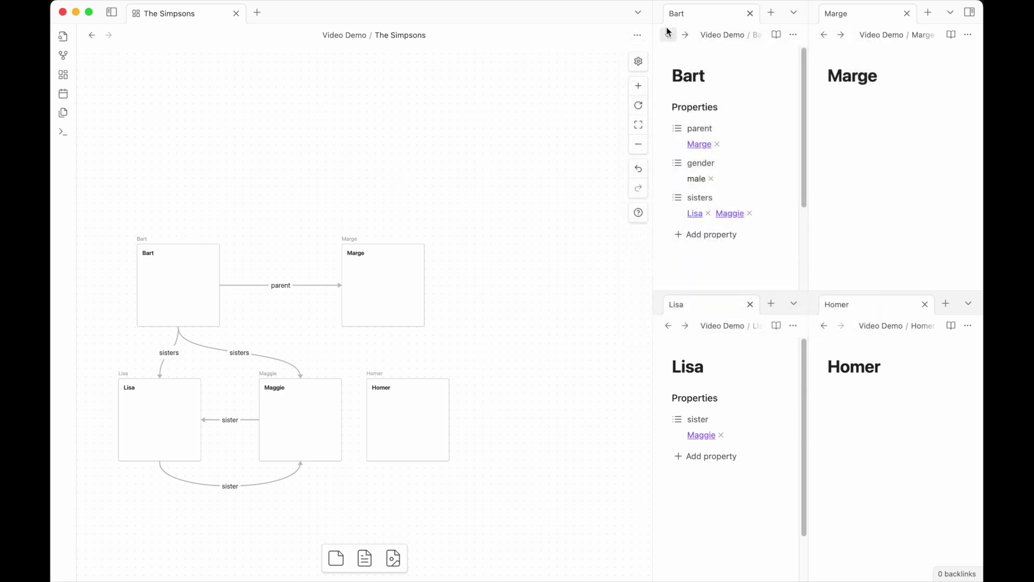
click(637, 36)
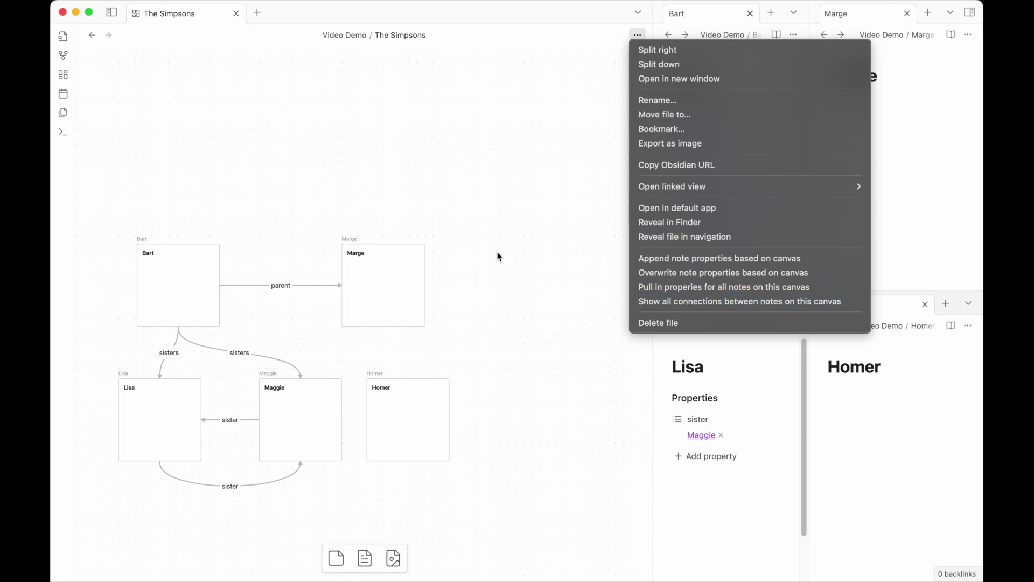
click(367, 209)
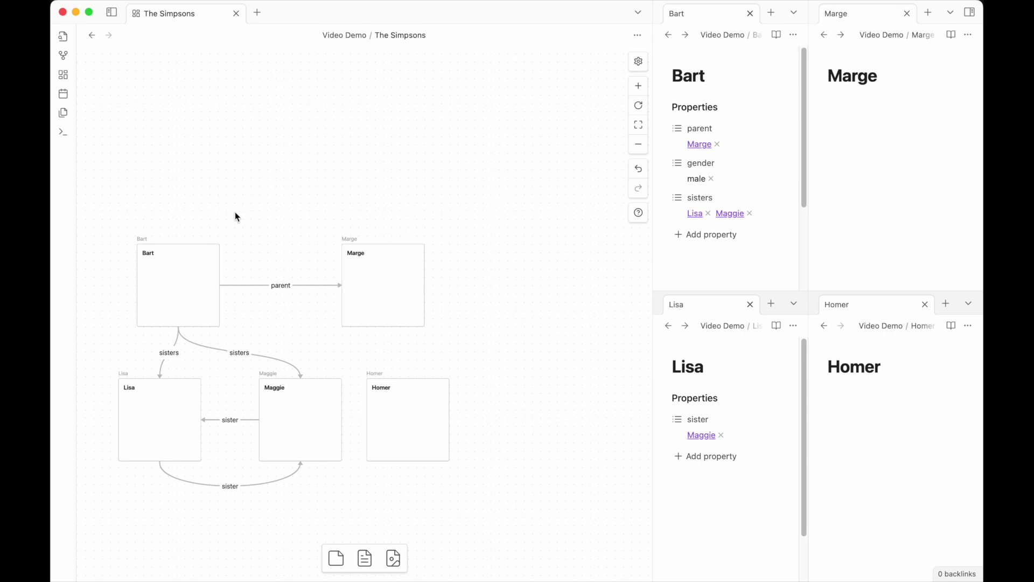
click(637, 35)
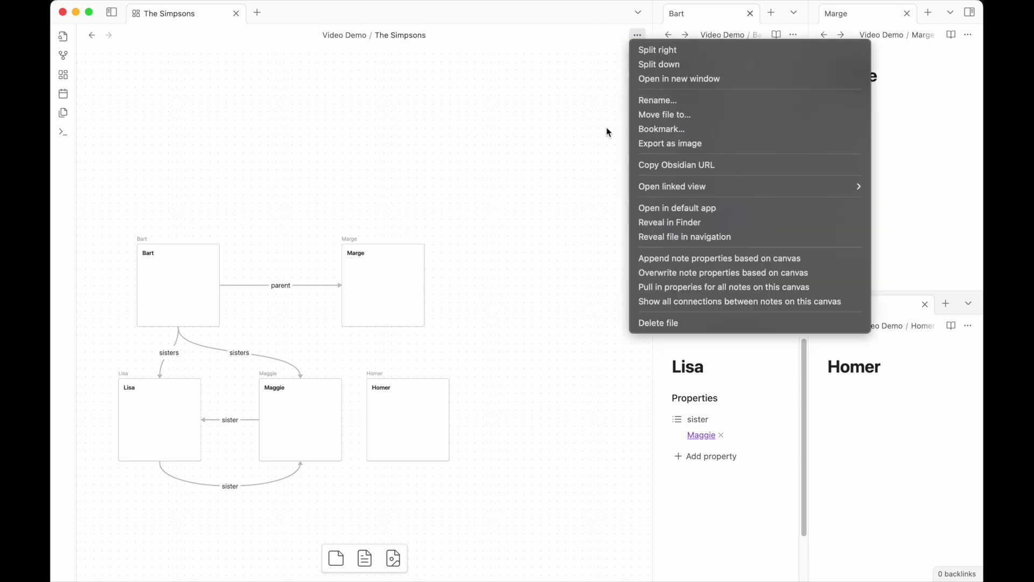
click(679, 290)
drag(263, 277, 294, 149)
drag(296, 212, 296, 187)
- Delete the Maggie card and the male card along with their links
click(266, 390)
key(BackSpace)
click(306, 187)
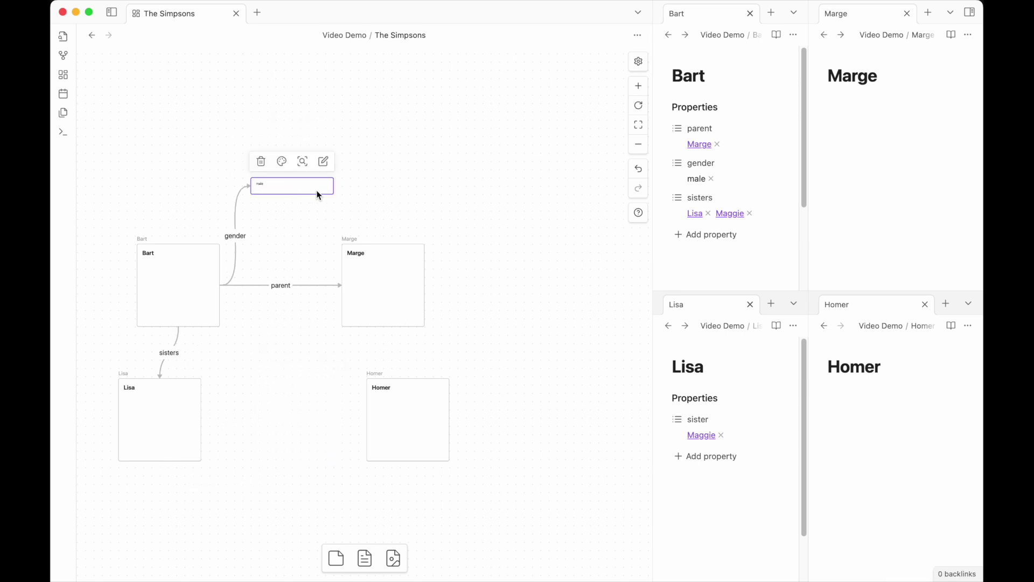
key(BackSpace)
- Pull in properties for all notes again and rearrange the new Maggie and male cards
click(639, 36)
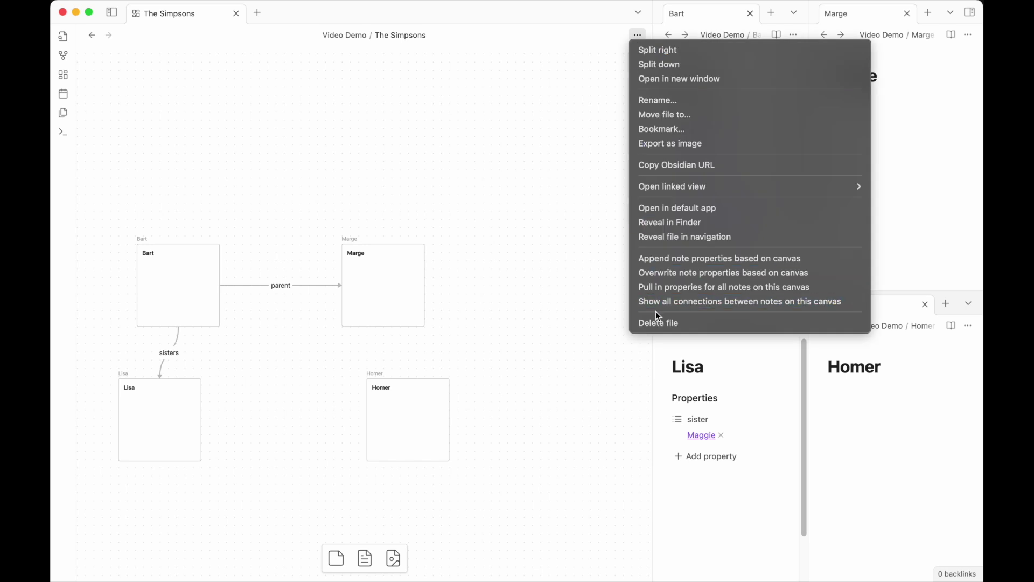
click(669, 289)
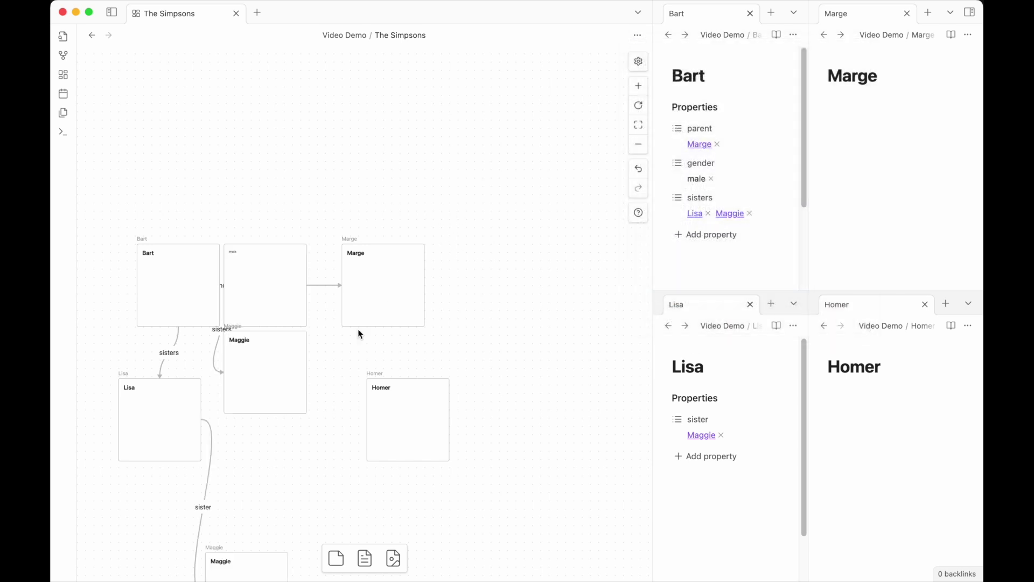
drag(261, 367, 295, 363)
drag(249, 554, 298, 420)
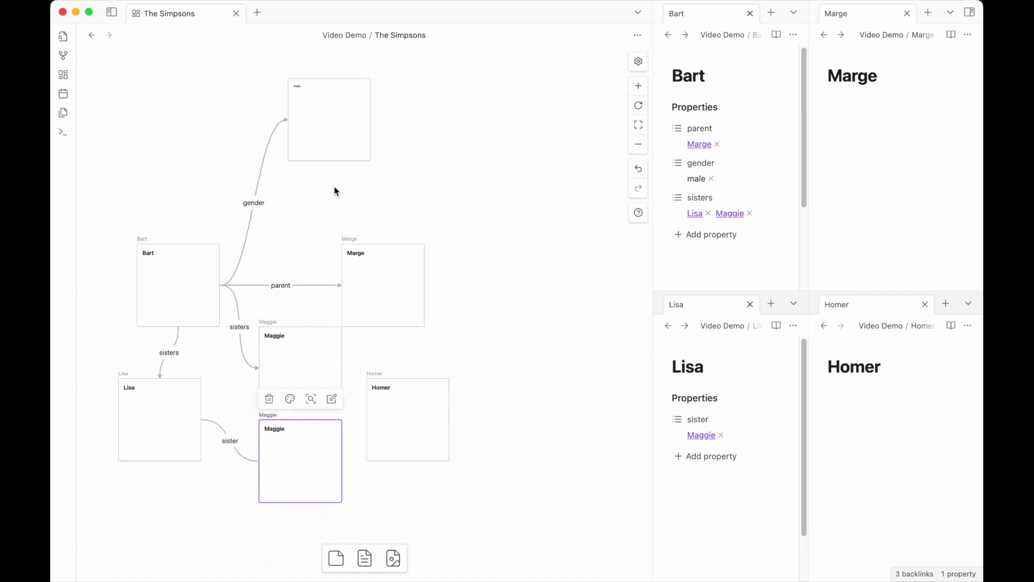
drag(340, 134, 310, 183)
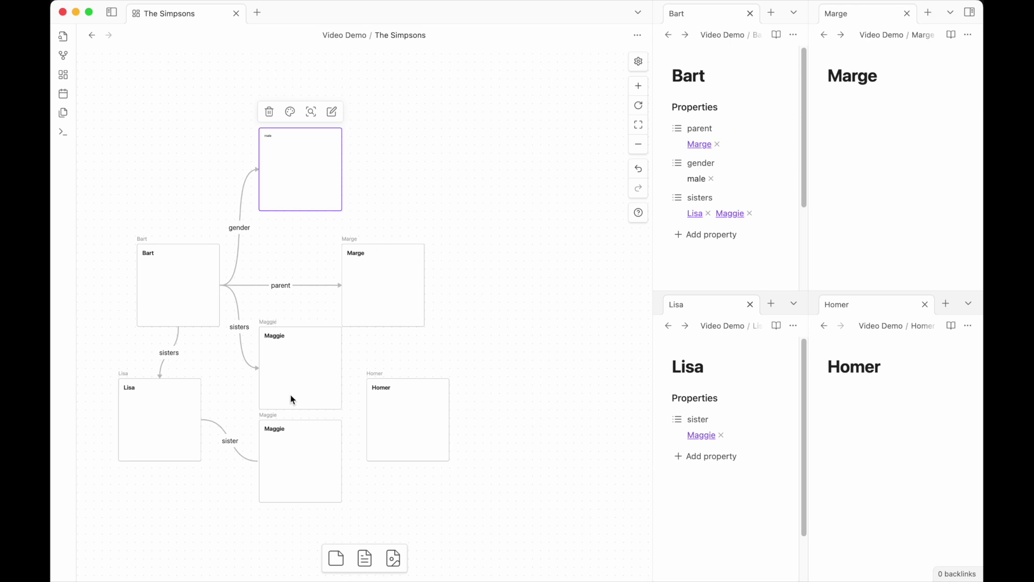
drag(293, 372, 290, 492)
- Delete the male card with its gender link and select Bart's card
click(294, 183)
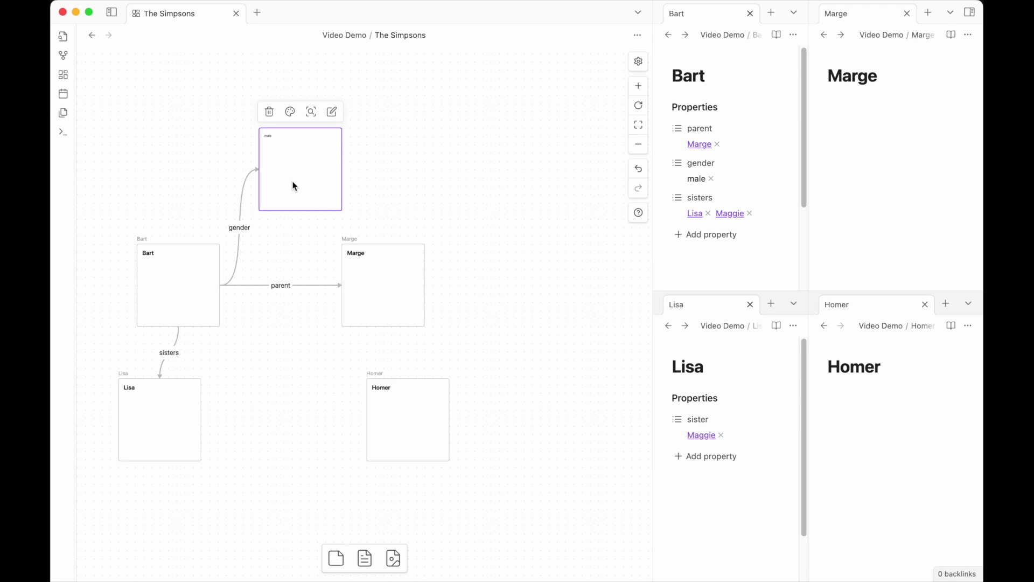
key(BackSpace)
click(189, 290)
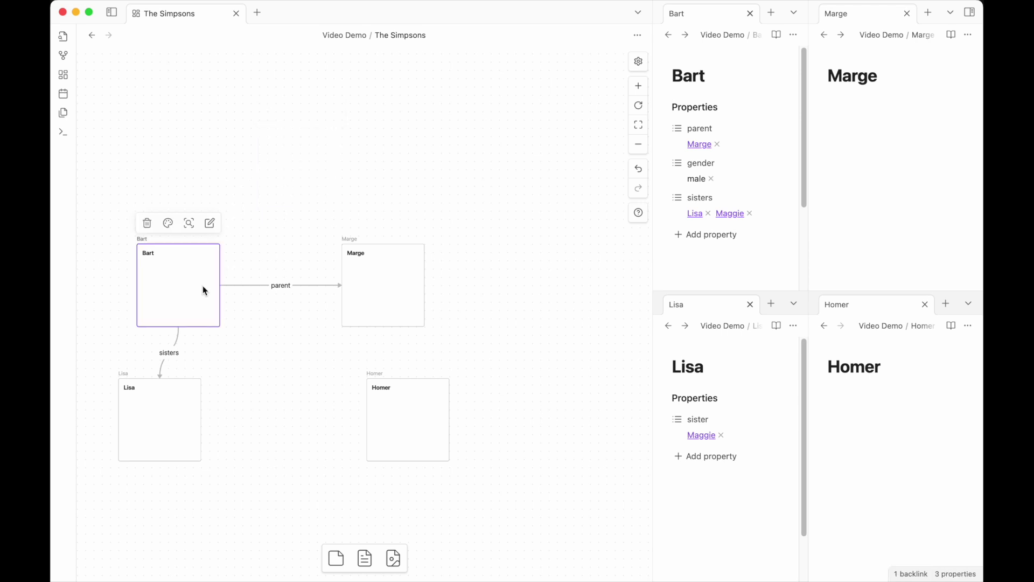
- Show Bart's connections, pull his note properties onto the canvas, and reposition the male and Maggie cards
right_click(195, 274)
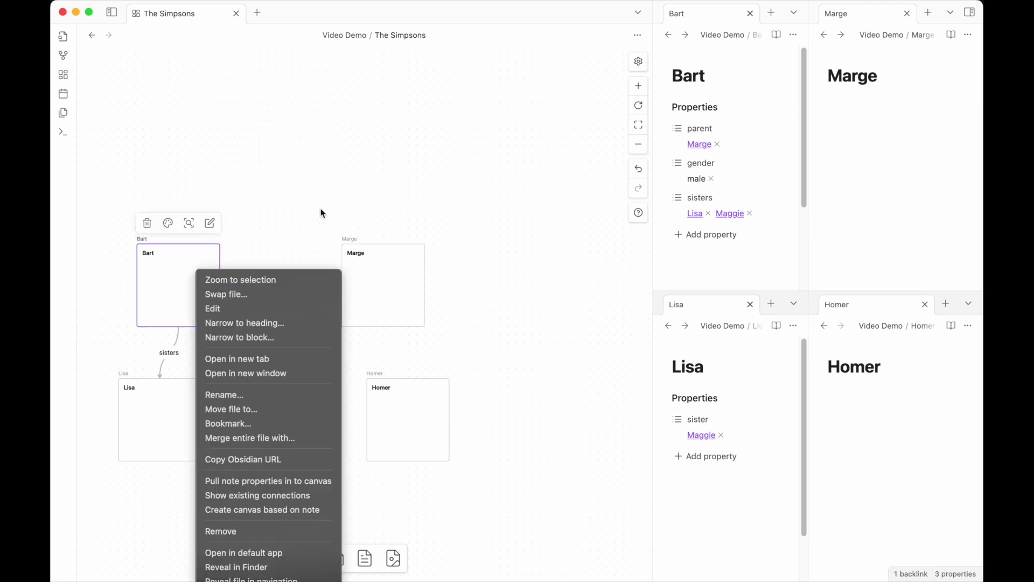
click(382, 173)
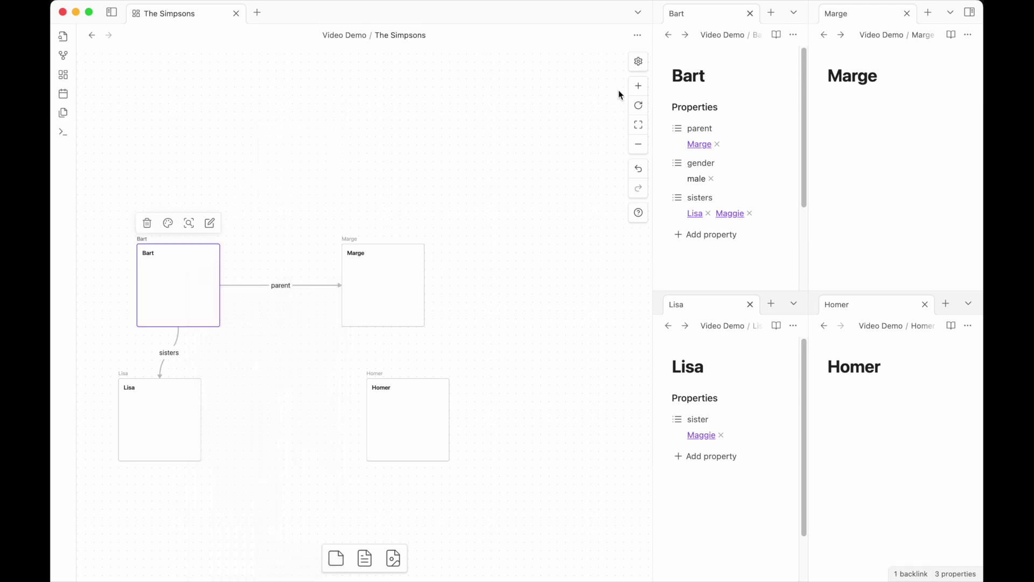
right_click(202, 268)
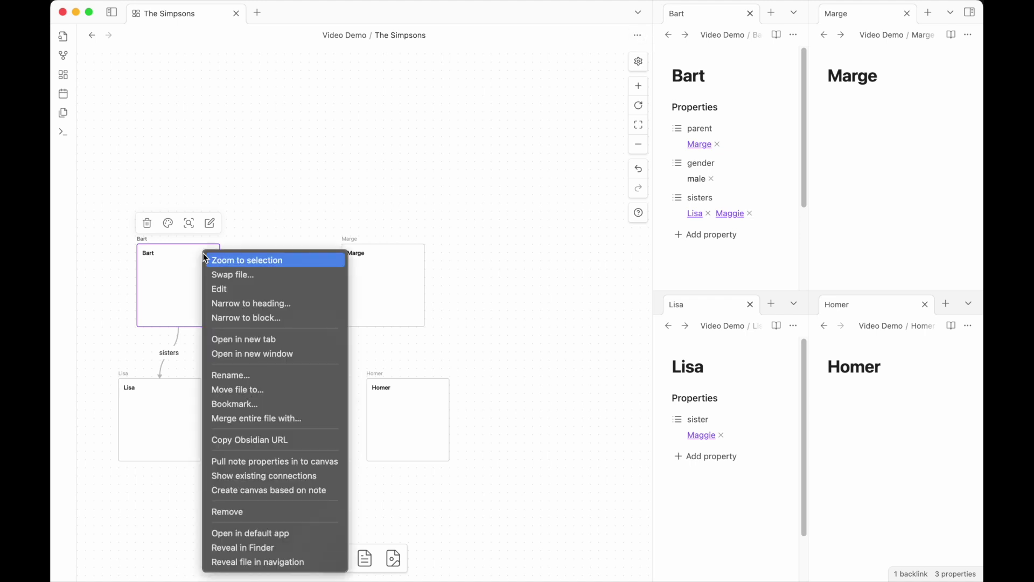
click(288, 467)
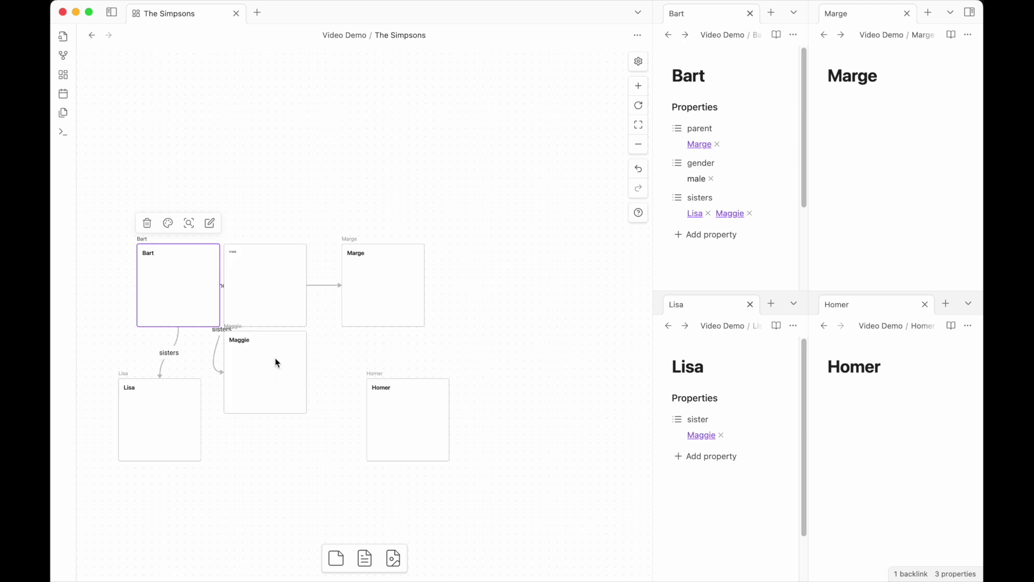
drag(269, 298, 311, 182)
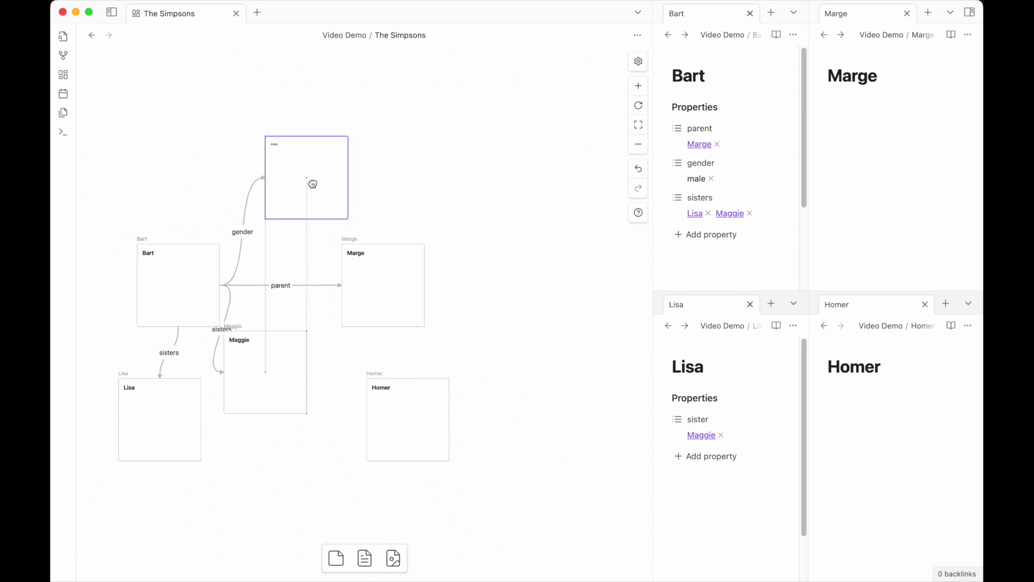
drag(286, 383, 321, 404)
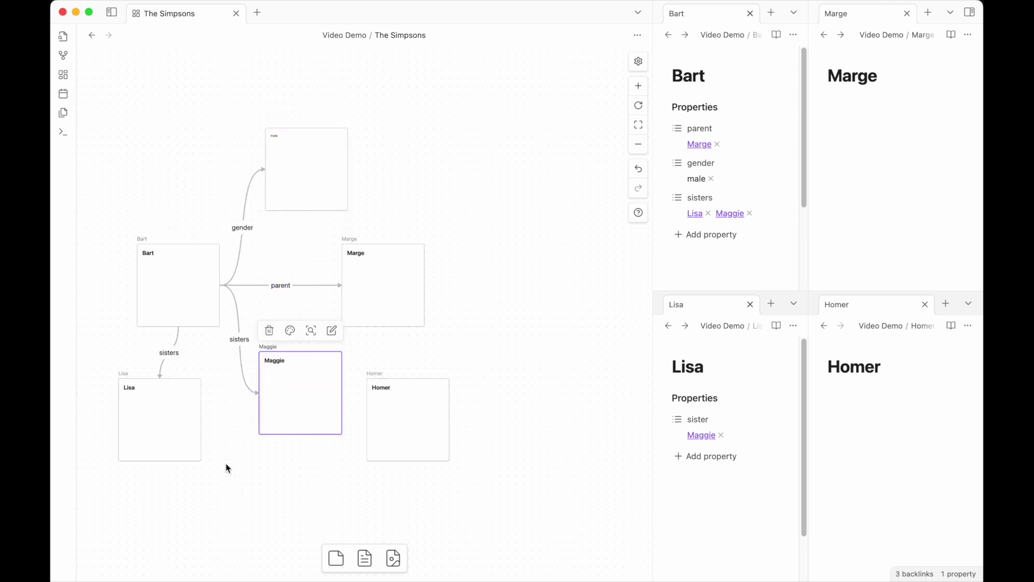
- Delete the male card and the Maggie card along with their edges
click(218, 391)
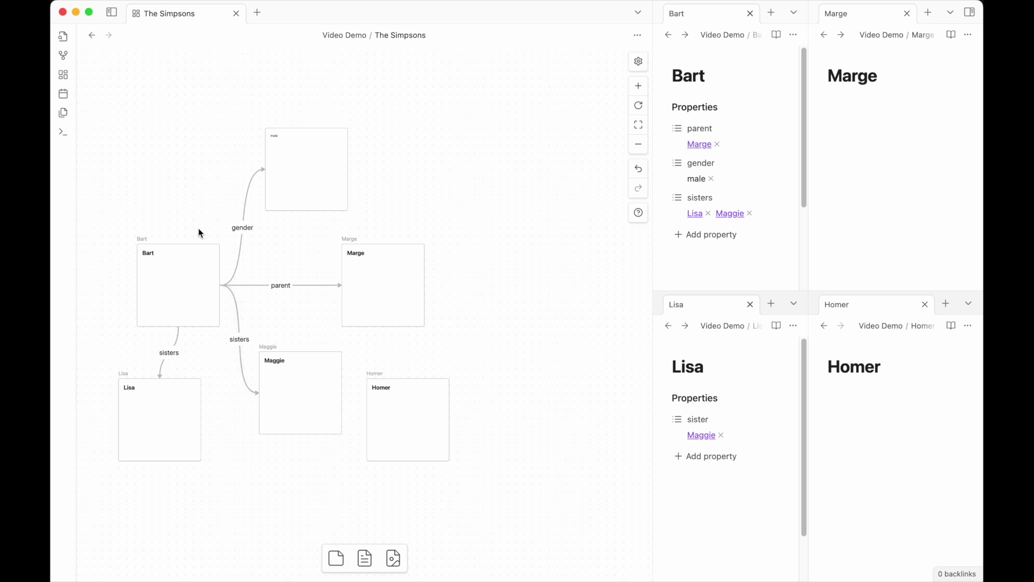
click(278, 190)
key(Delete)
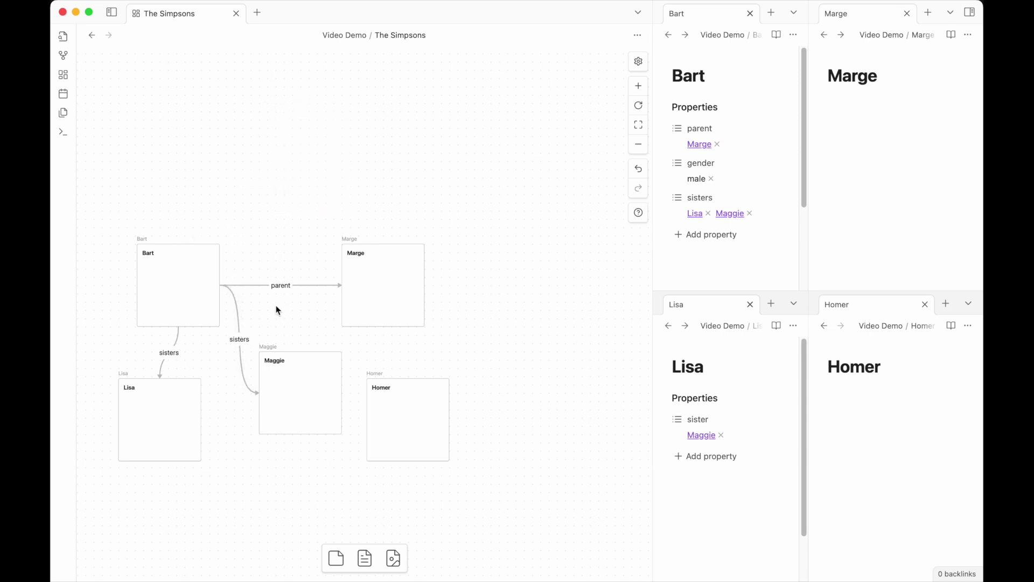
click(285, 371)
key(Delete)
- Draw an edge from Bart, pull the sisters property as a group card, move it up-right, zoom to fit
mouse_move(221, 285)
drag(219, 286, 257, 154)
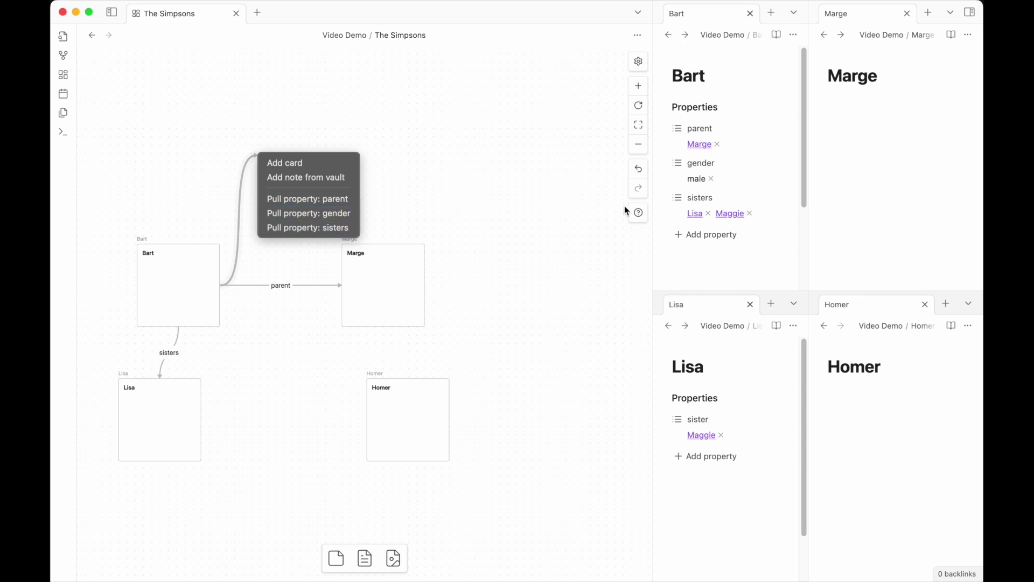
click(328, 229)
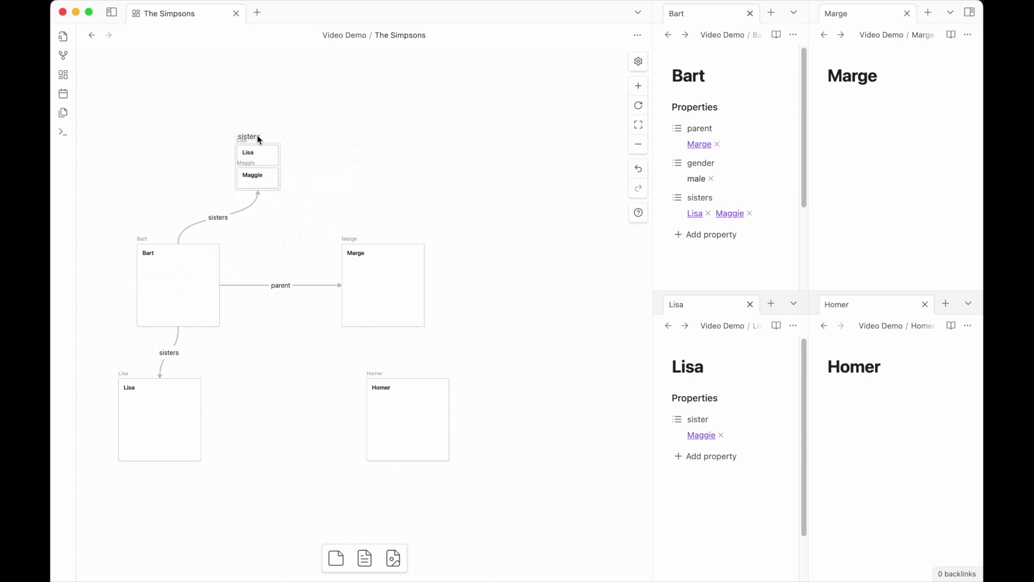
drag(264, 150, 338, 142)
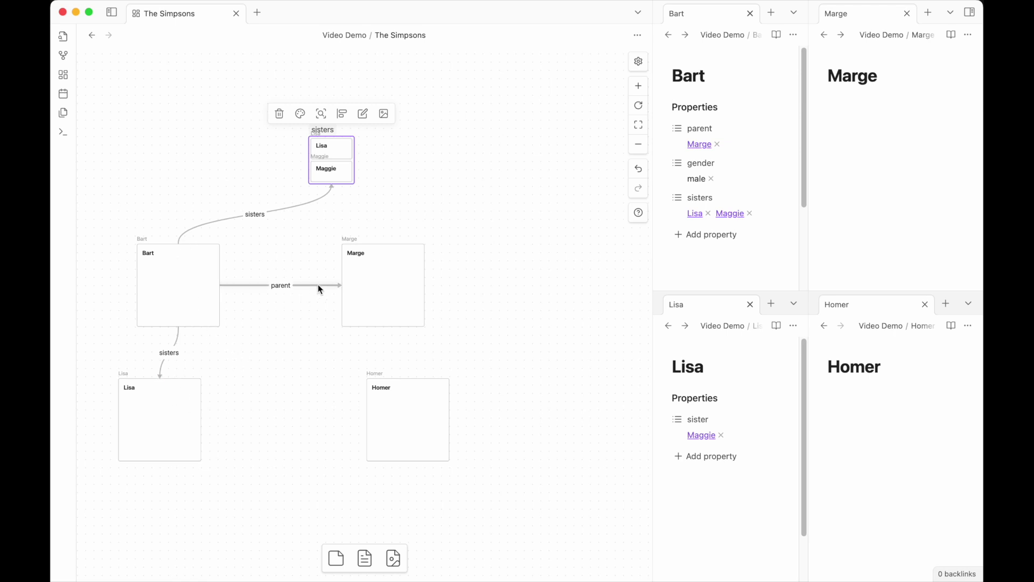
click(405, 212)
key(shift+1)
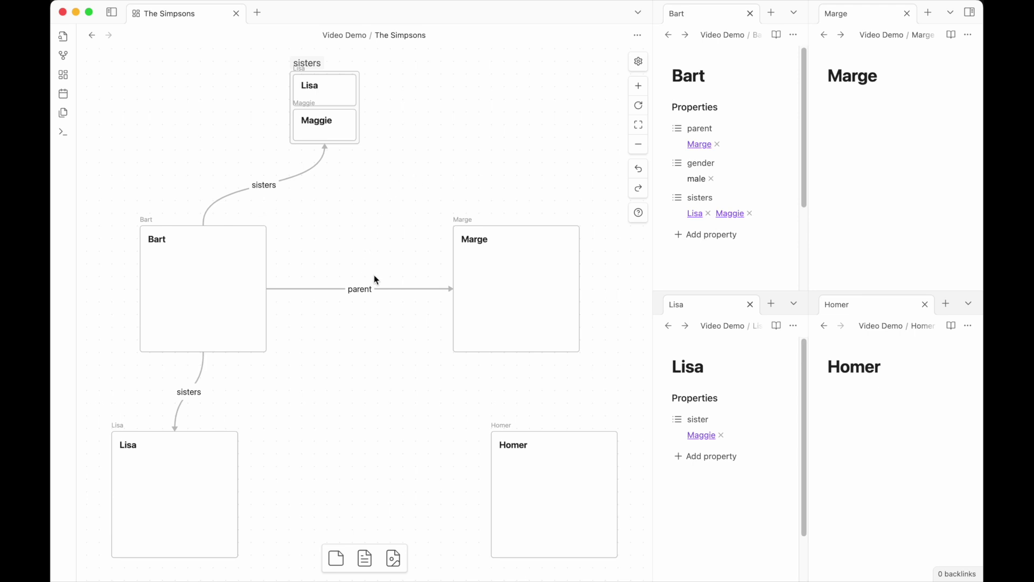
- Draw an edge from Homer to a new card reading 'nuke worker'
drag(516, 468, 390, 424)
click(409, 426)
text(nuke worker)
click(402, 454)
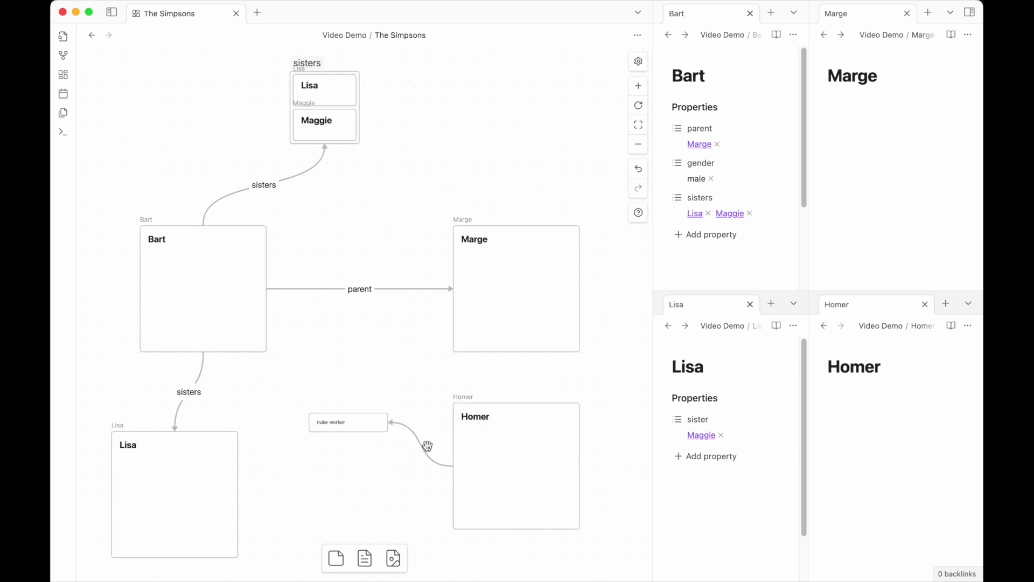
- Label the new edge 'job' and overwrite note properties based on the canvas
click(425, 448)
text(job)
click(390, 512)
click(636, 36)
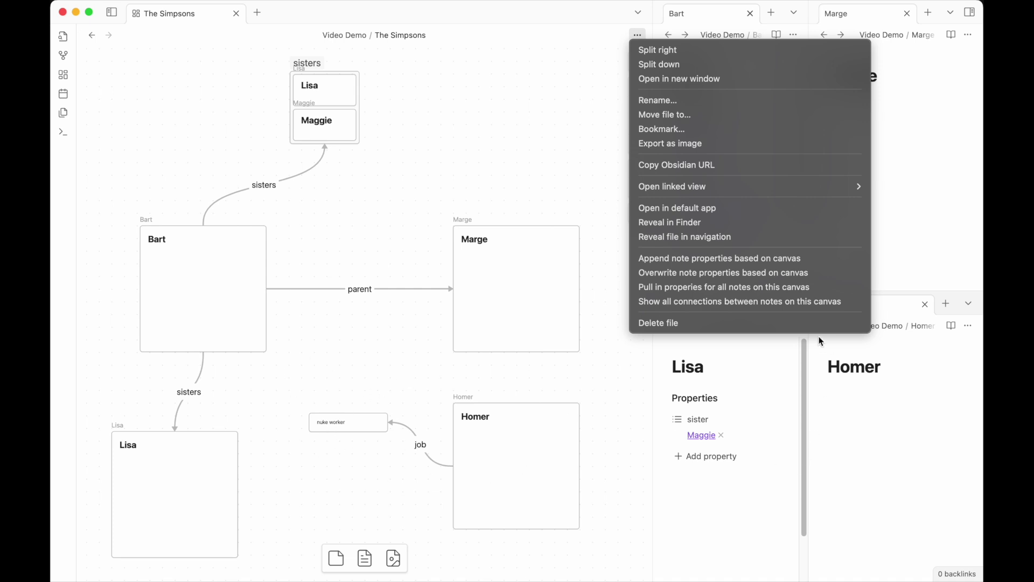
click(734, 274)
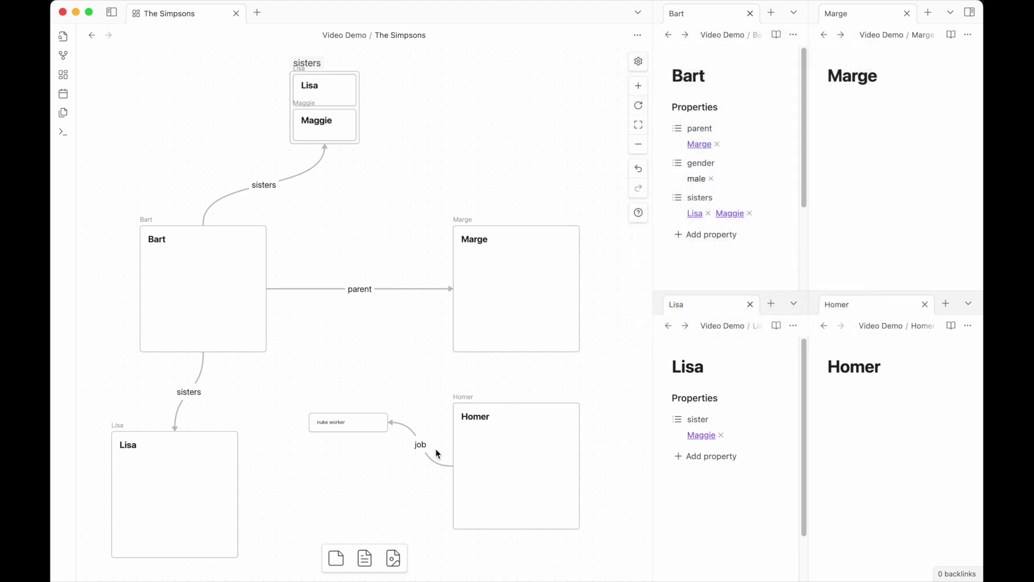
- Use the job edge's 'Update property in source note' to give Homer job: nuke worker
click(431, 461)
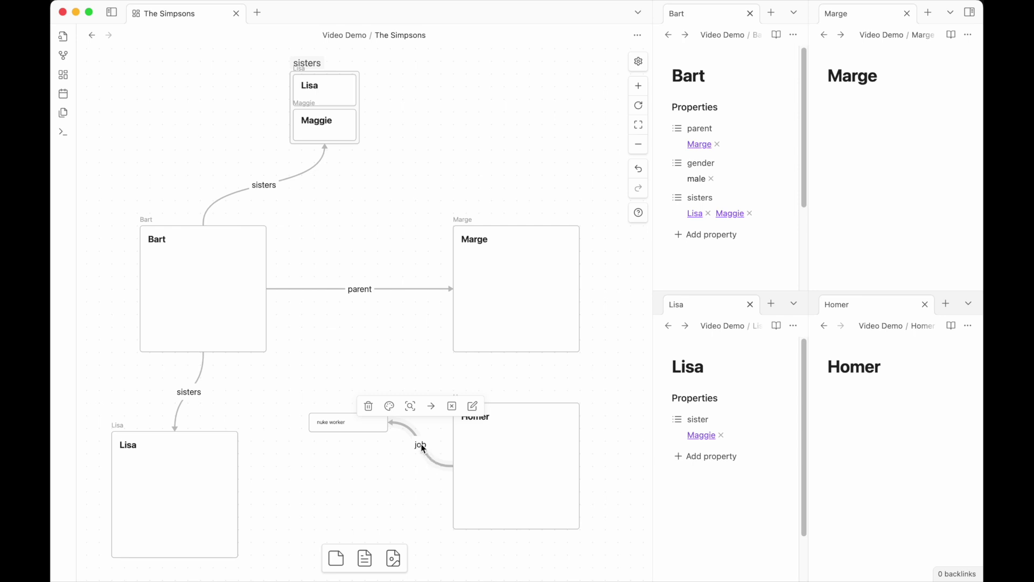
click(423, 452)
click(431, 460)
right_click(409, 429)
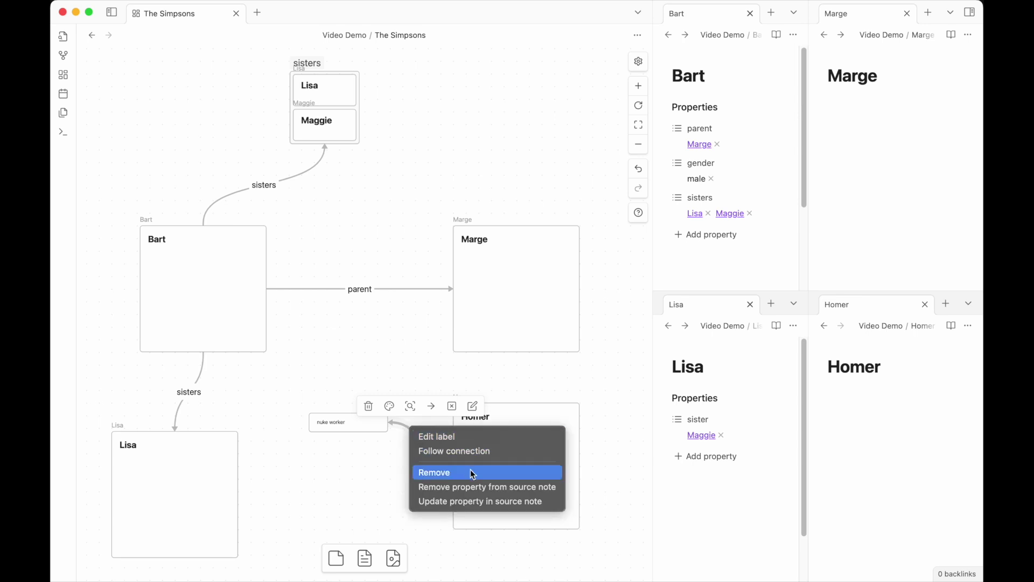
click(472, 502)
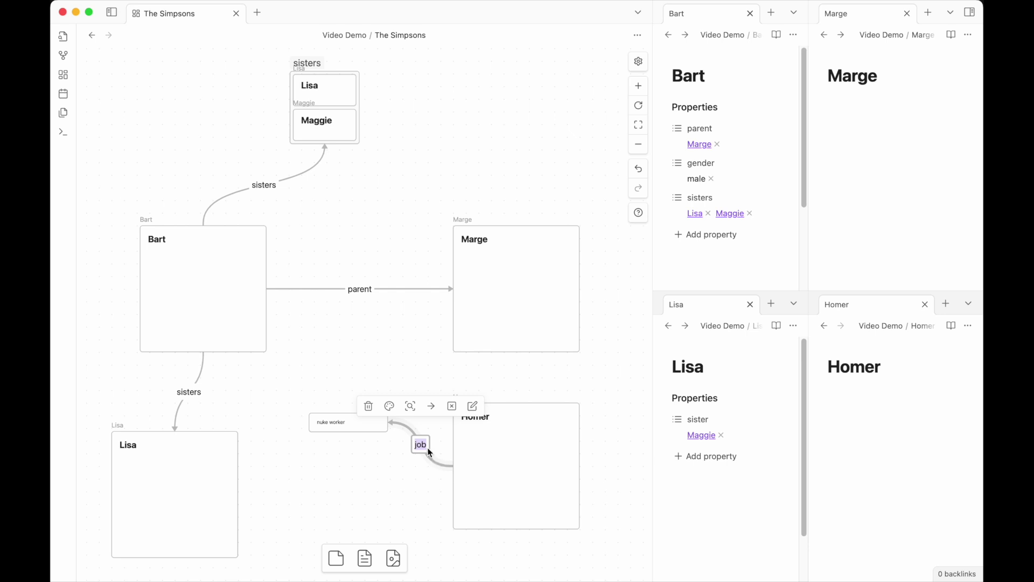
click(394, 469)
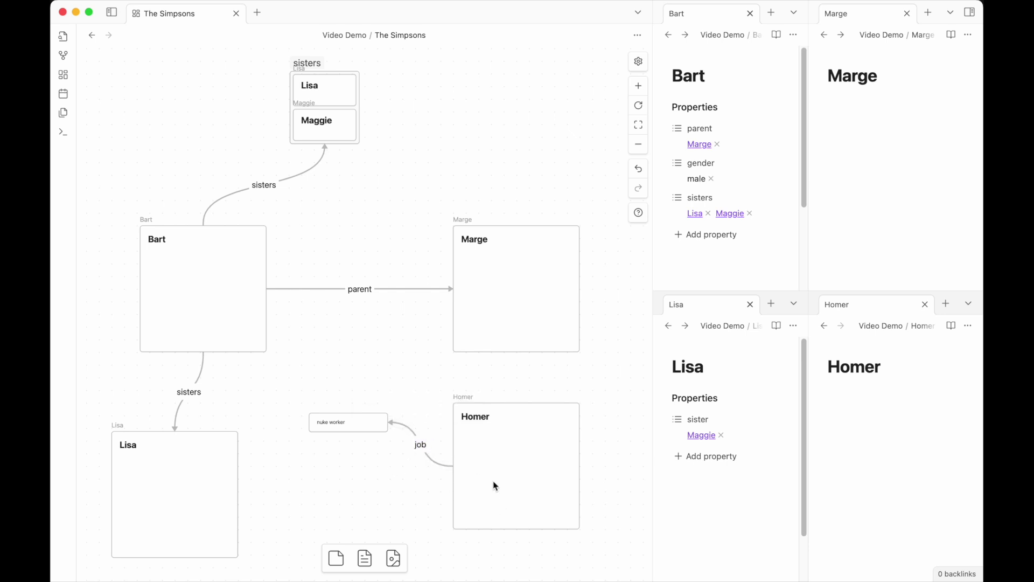
right_click(408, 431)
click(439, 502)
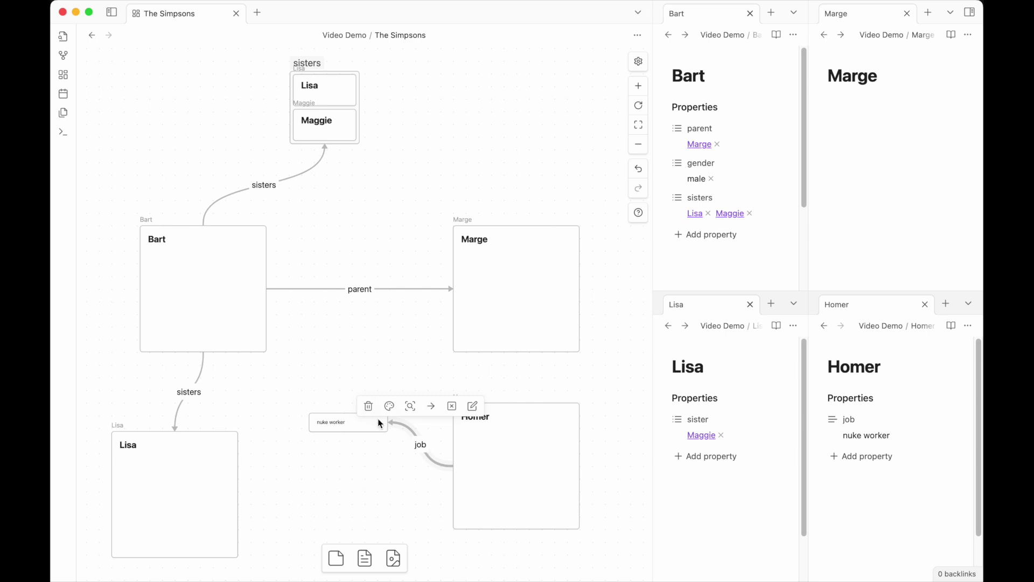
- Replace the 'nuke worker' card text with 'mr plow'
click(341, 426)
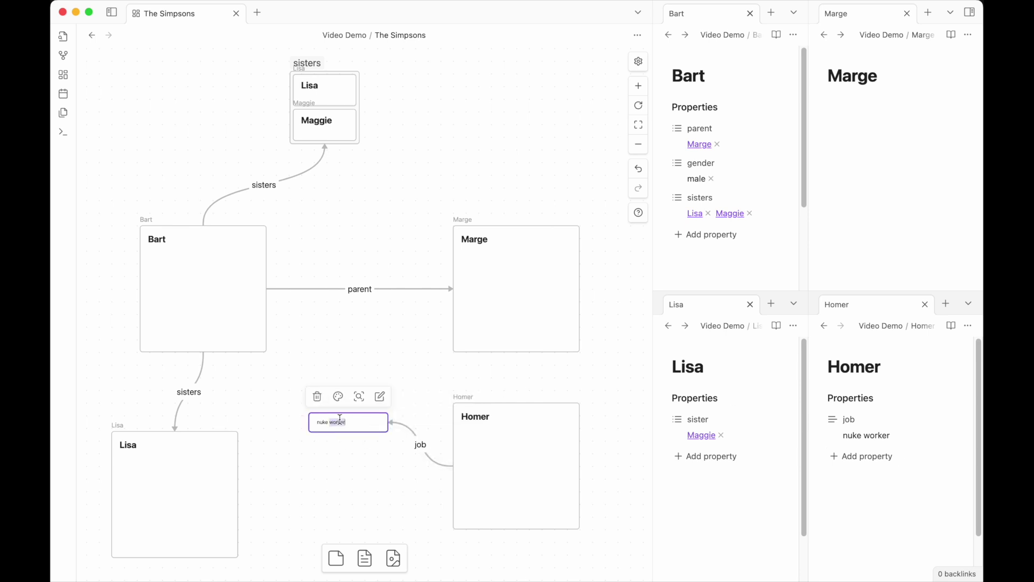
triple_click(340, 420)
text(mr plow)
key(Return)
click(380, 324)
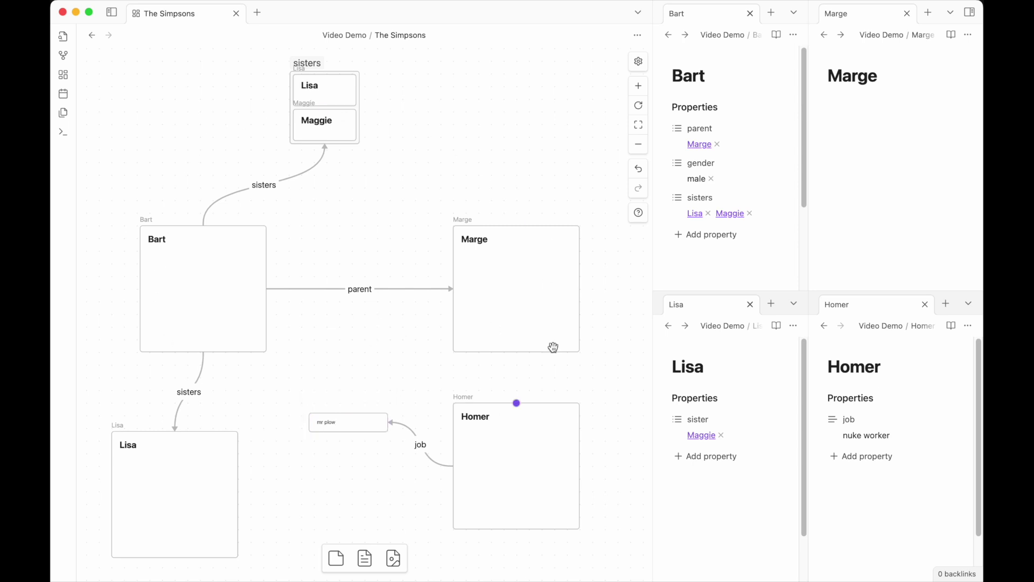
- Move Marge's card higher and update Homer's job property to mr plow from the job edge
drag(510, 307, 510, 223)
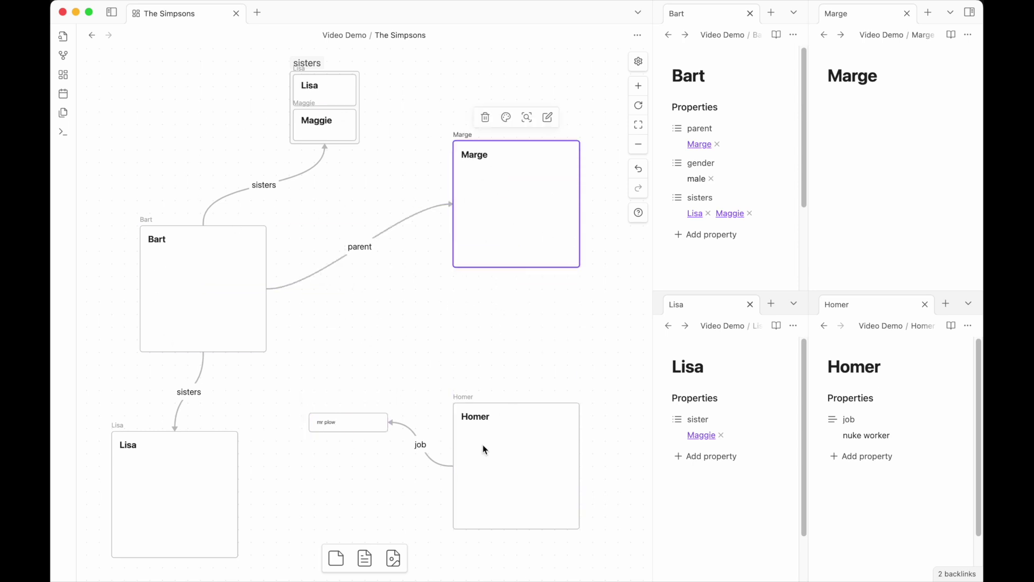
click(432, 459)
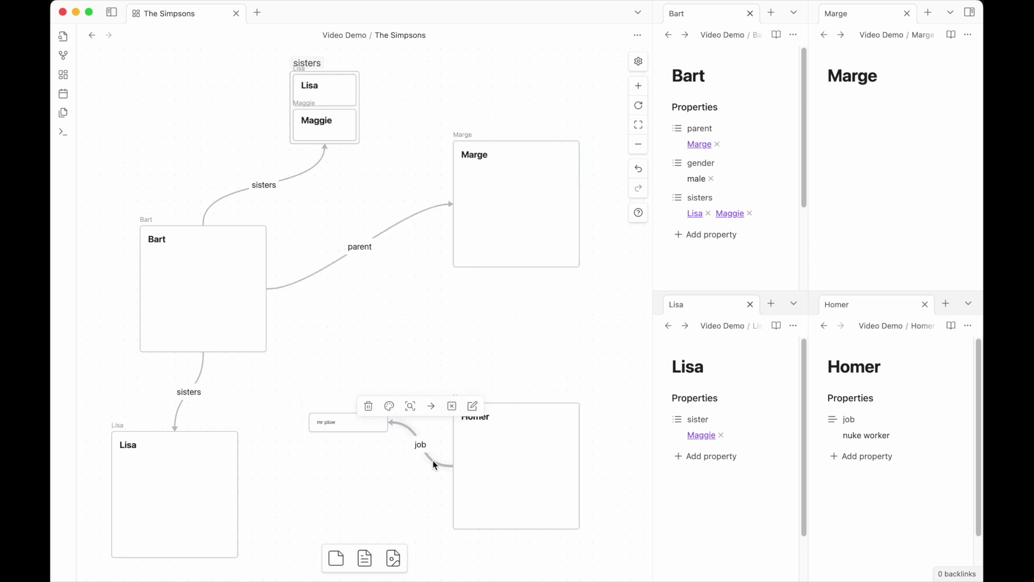
right_click(414, 433)
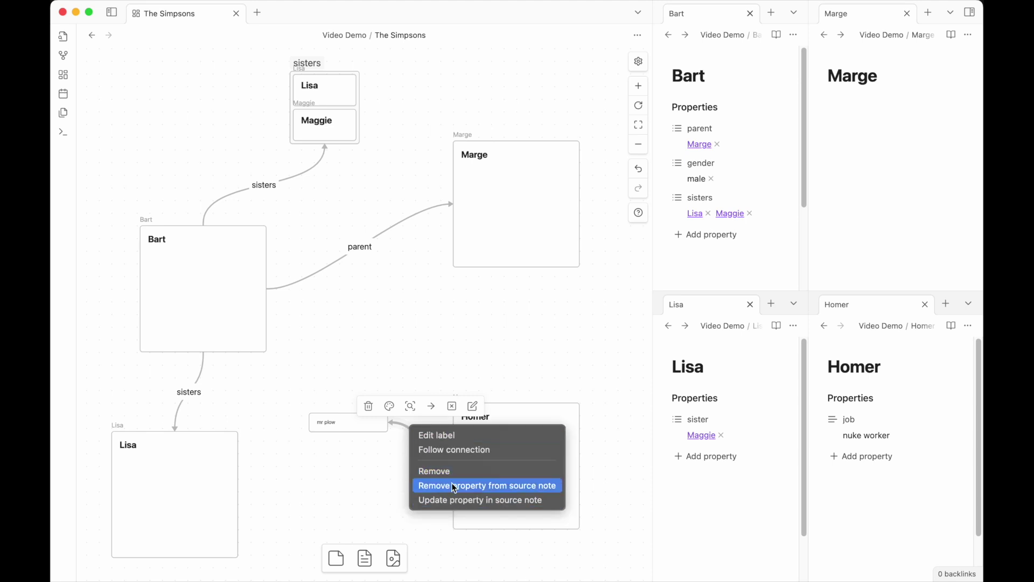
click(455, 499)
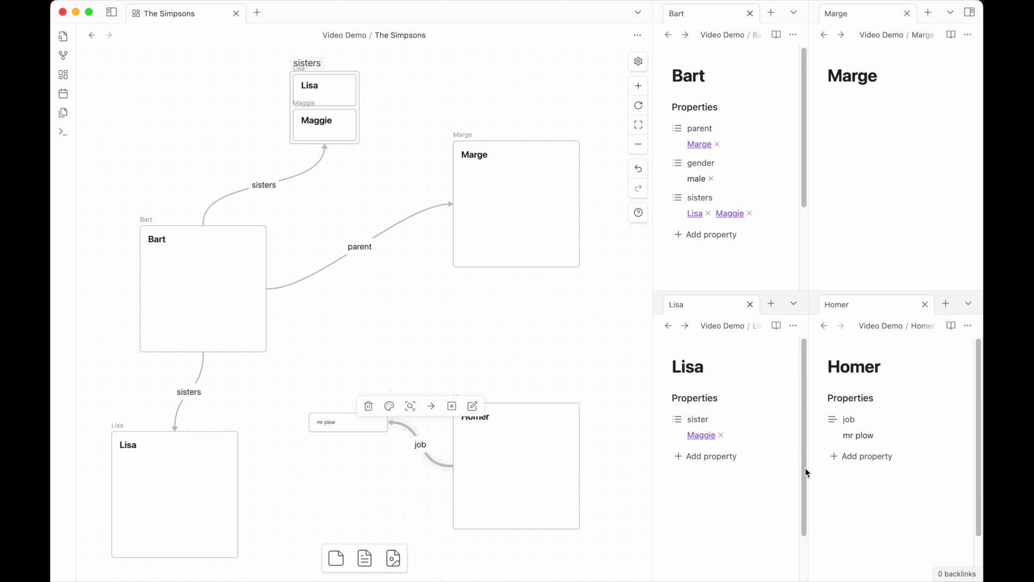
- Remove Bart's parent property via the parent edge's 'Remove property from source note', keeping the edge
right_click(404, 425)
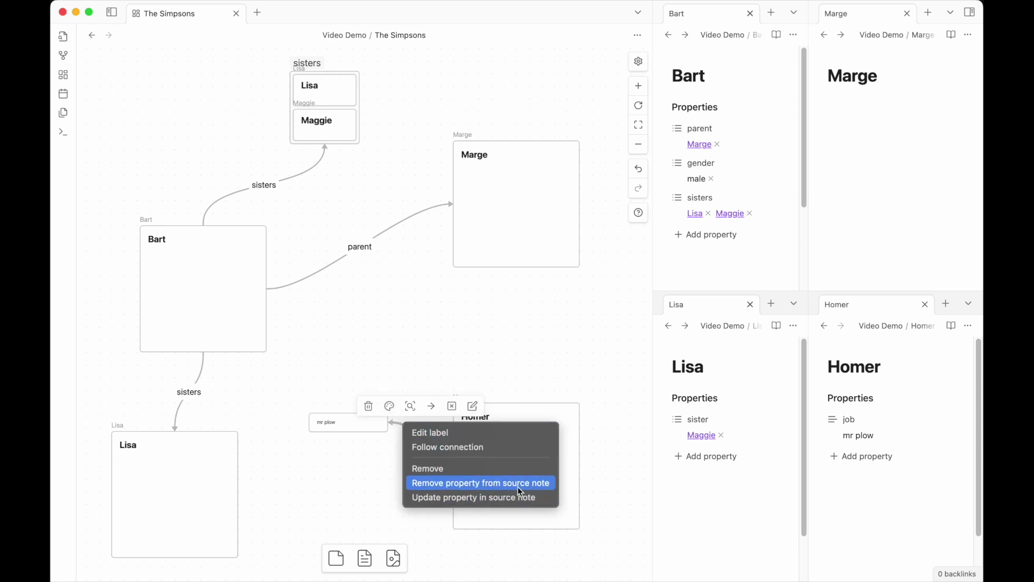
key(Escape)
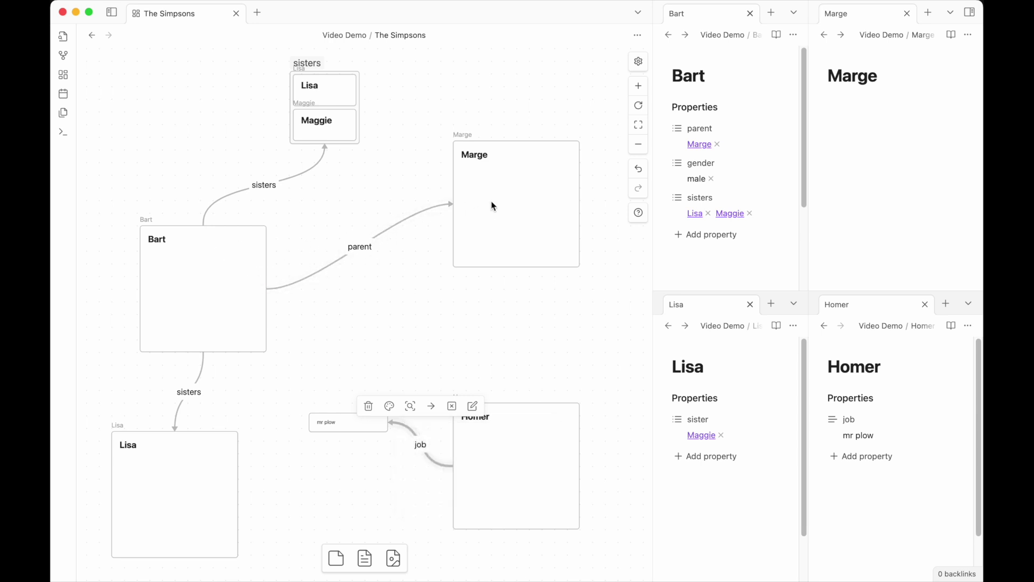
right_click(387, 228)
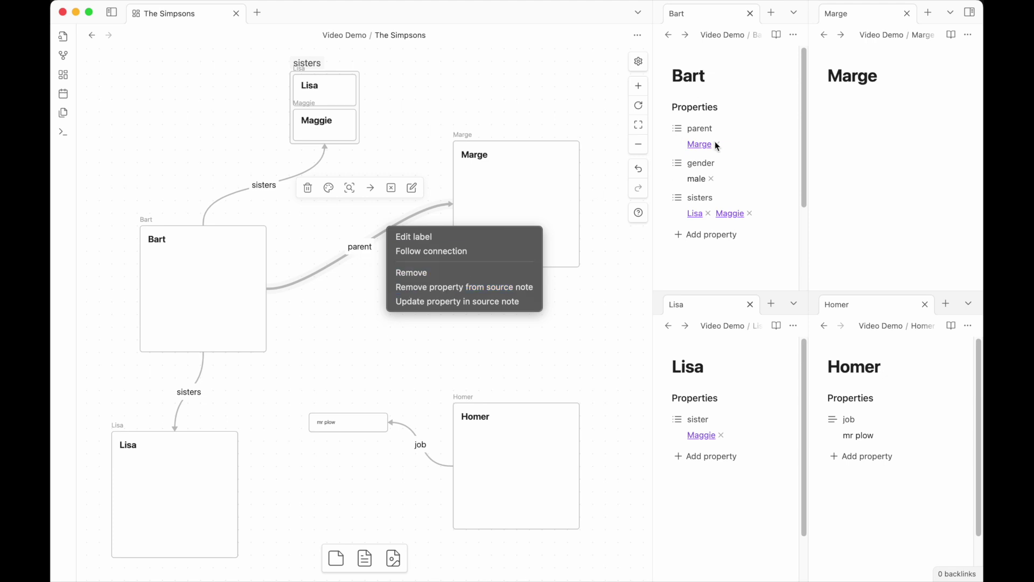
click(488, 285)
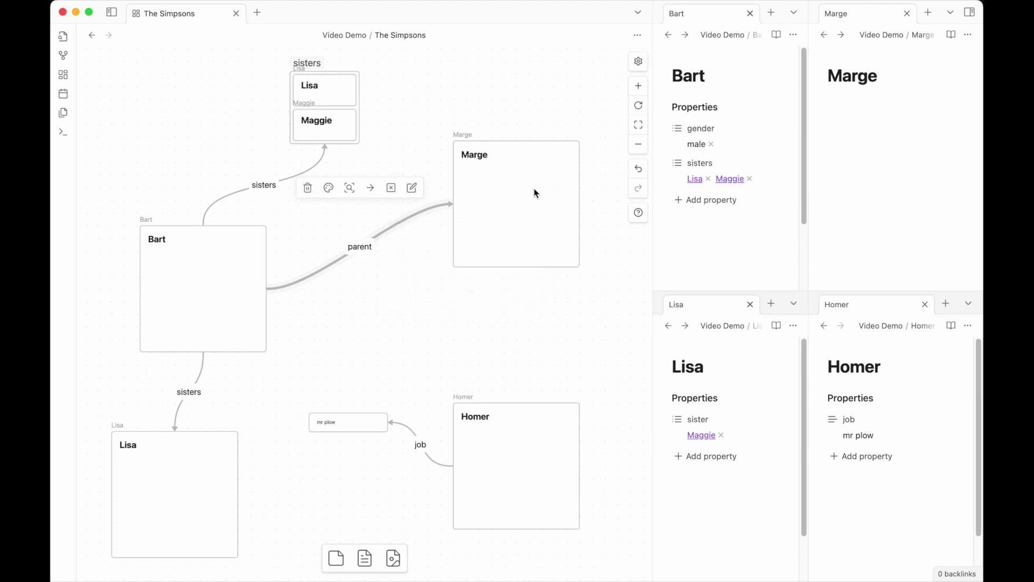